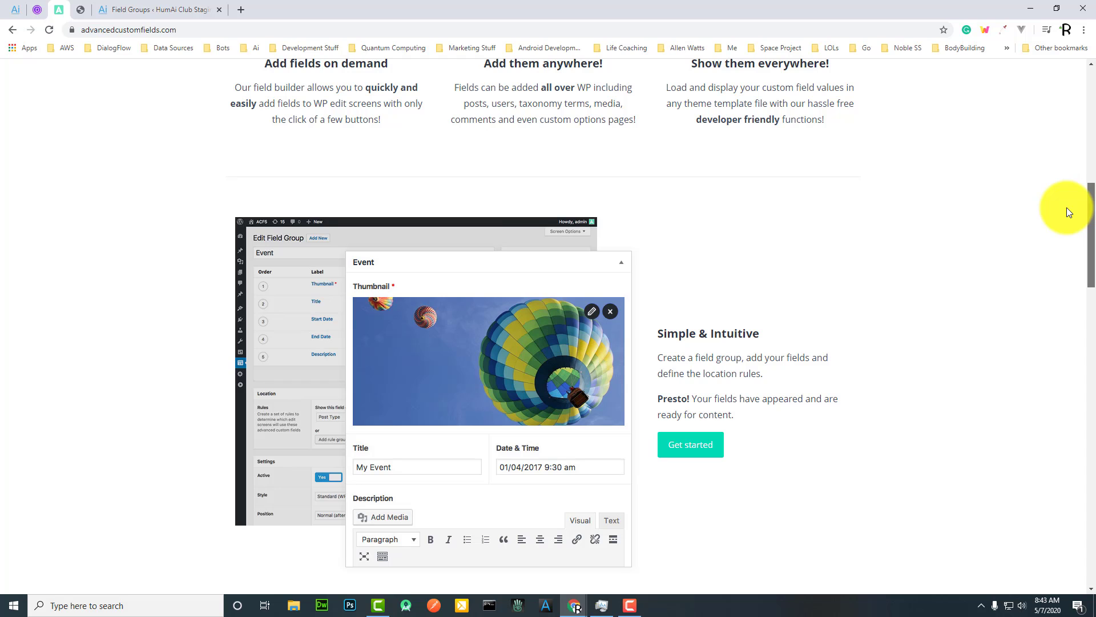
Step: Examine the Advanced Custom Fields homepage for its feature overview, developer functions, field types and download options
{"action": "scroll", "coordinate": [1066, 207], "scroll_direction": "down", "scroll_amount": 7}
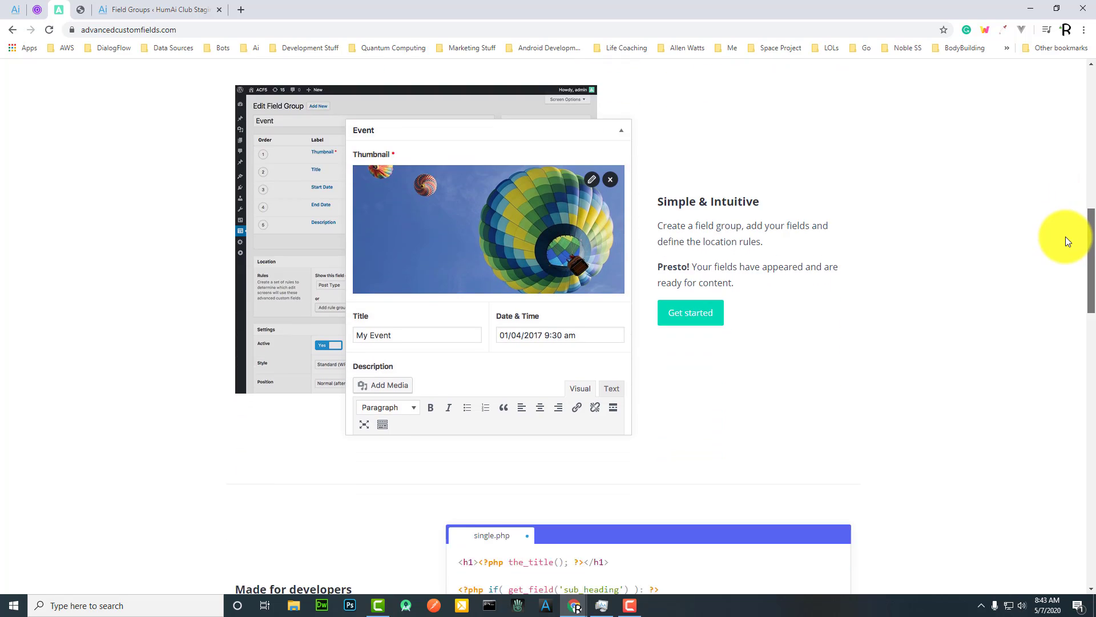
{"action": "scroll", "coordinate": [1070, 291], "scroll_direction": "down", "scroll_amount": 1}
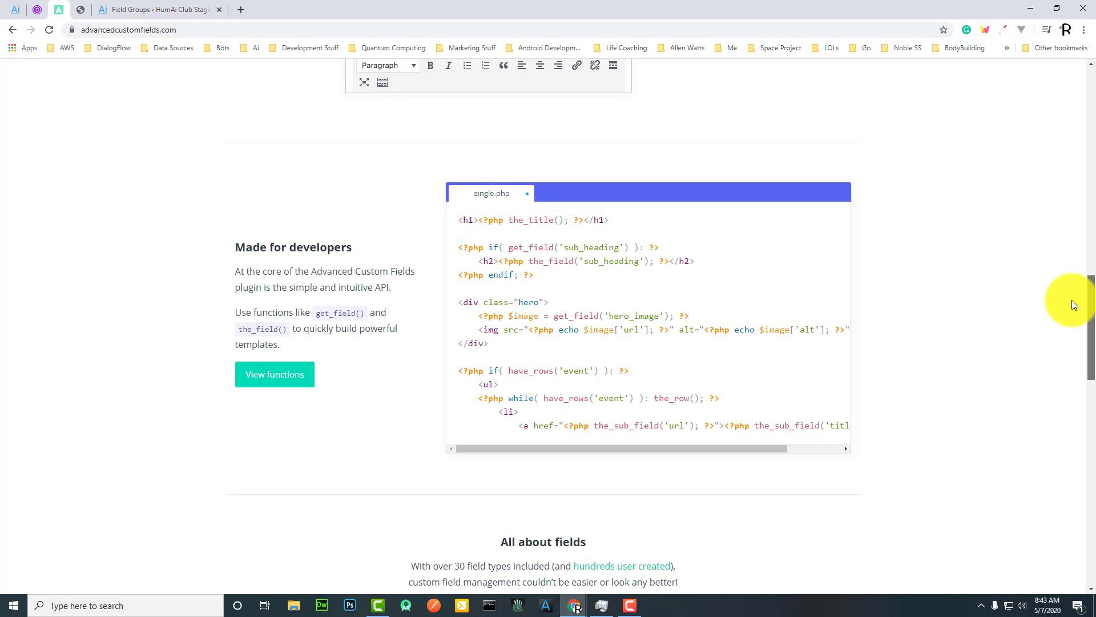
{"action": "scroll", "coordinate": [1071, 305], "scroll_direction": "down", "scroll_amount": 7}
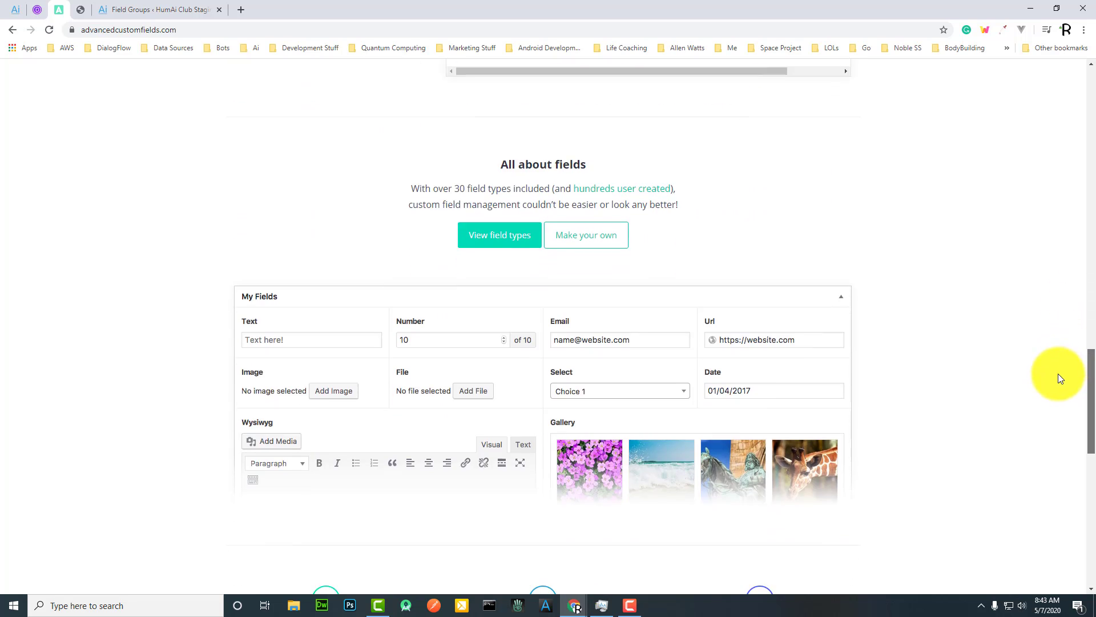
{"action": "scroll", "coordinate": [1051, 394], "scroll_direction": "down", "scroll_amount": 2}
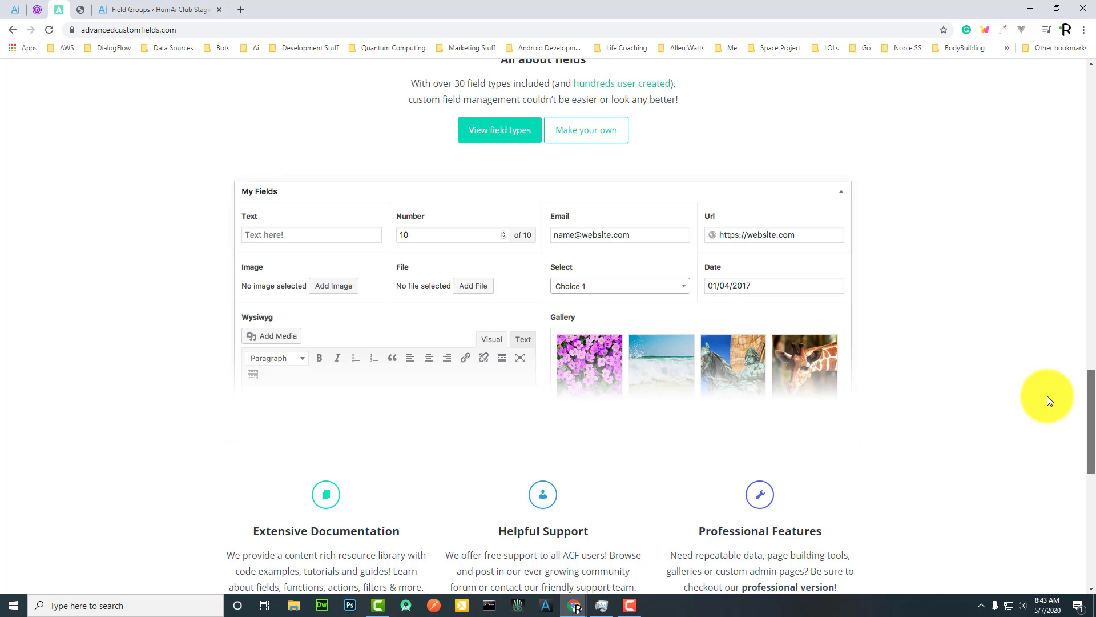
{"action": "scroll", "coordinate": [1047, 396], "scroll_direction": "down", "scroll_amount": 8}
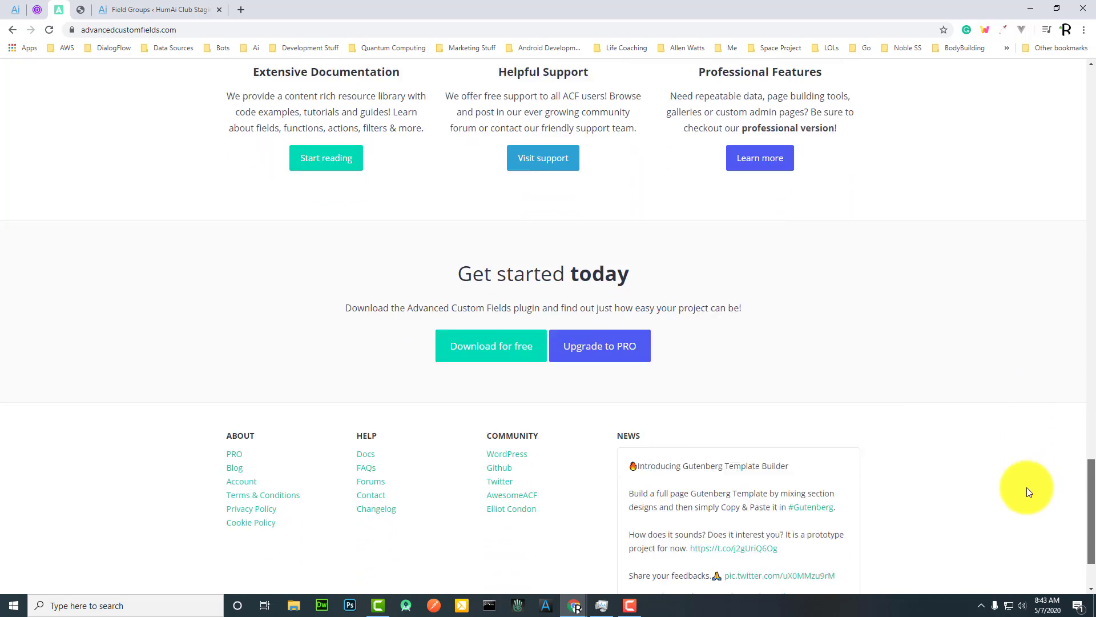
{"action": "scroll", "coordinate": [1024, 497], "scroll_direction": "down", "scroll_amount": 2}
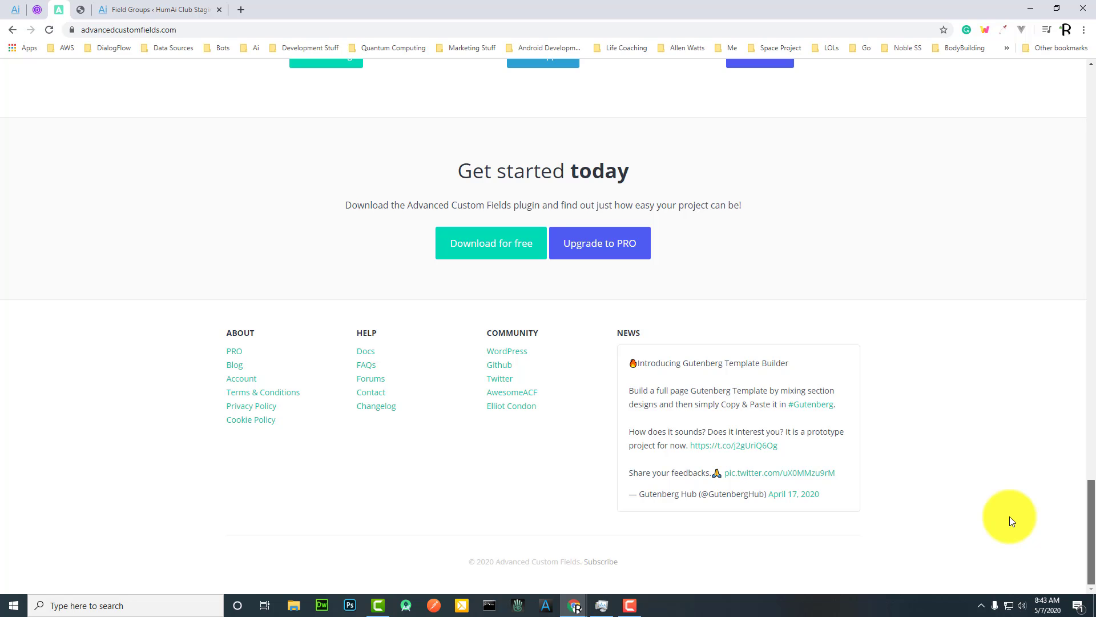
{"action": "scroll", "coordinate": [1012, 472], "scroll_direction": "up", "scroll_amount": 15}
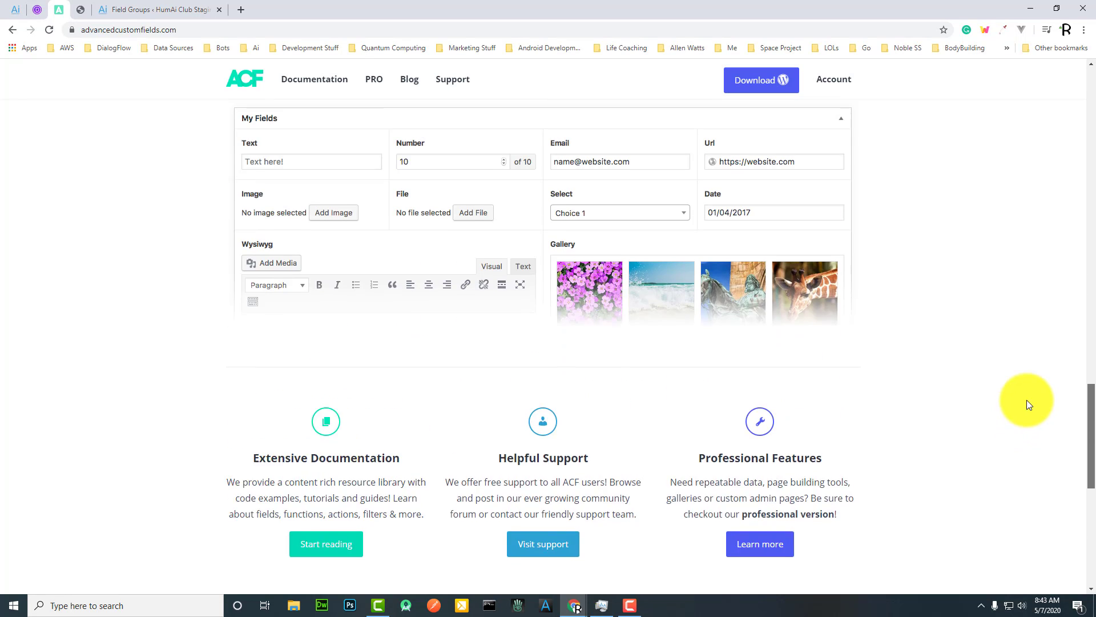
{"action": "scroll", "coordinate": [1033, 348], "scroll_direction": "up", "scroll_amount": 17}
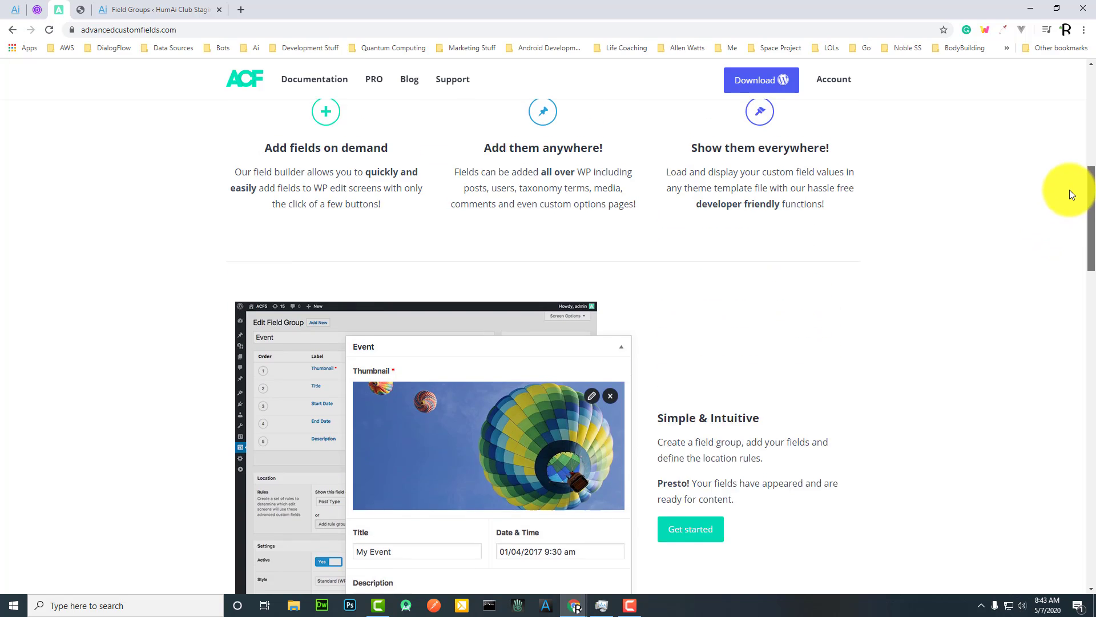
{"action": "left_click_drag", "start_coordinate": [1087, 163], "coordinate": [1083, 44]}
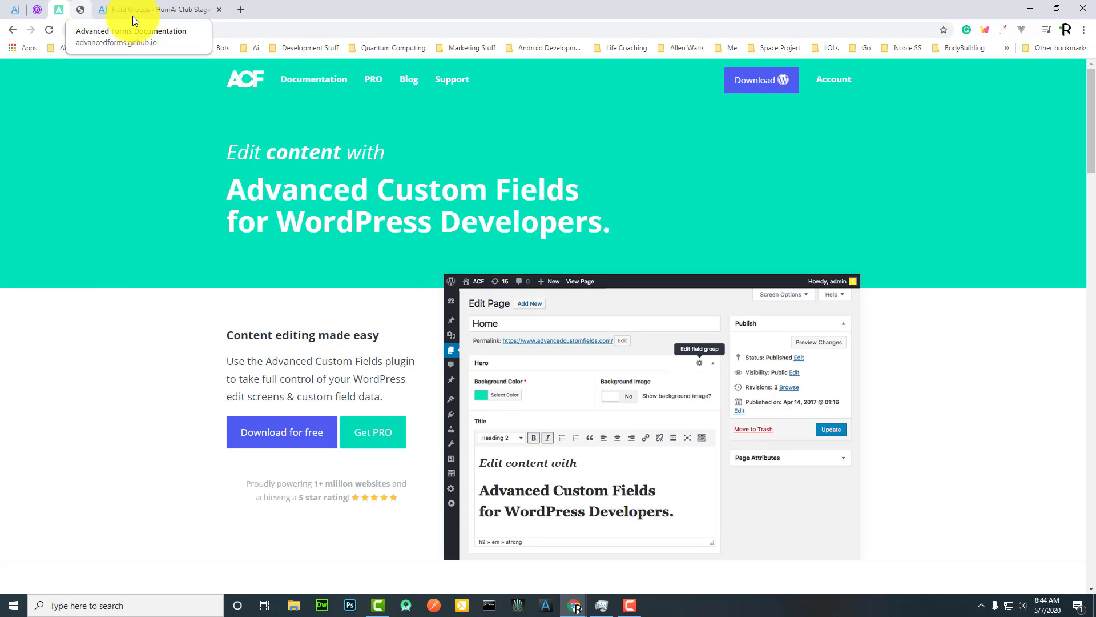
Step: Open the ACF PRO page, examine its premium features from the Repeater Field to the Clone field, and close it
{"action": "left_click", "coordinate": [367, 440]}
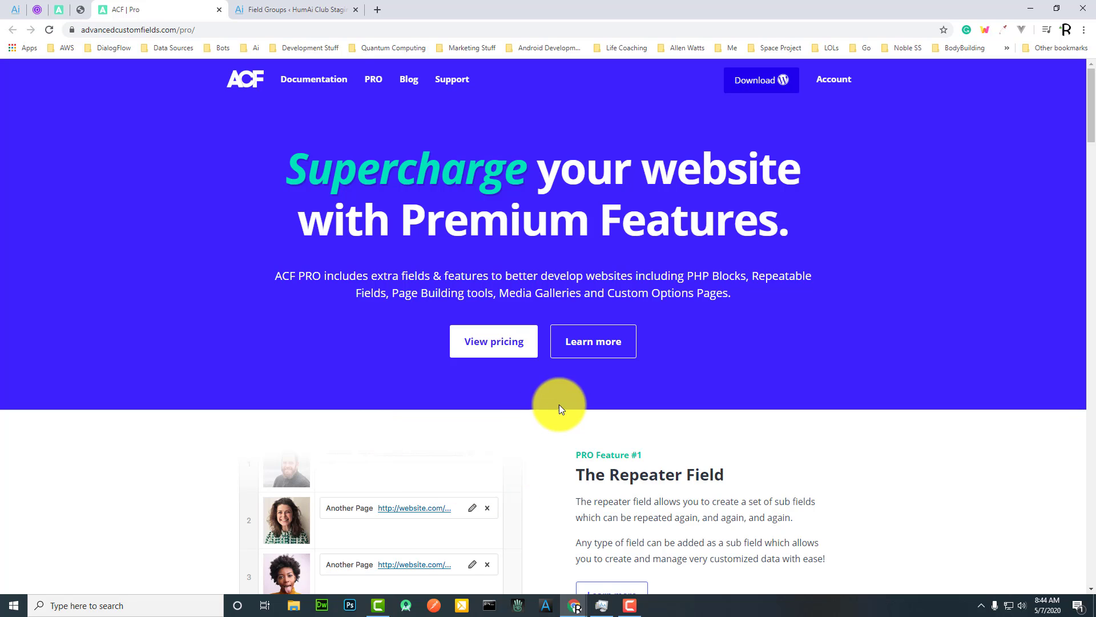
{"action": "scroll", "coordinate": [560, 404], "scroll_direction": "down", "scroll_amount": 7}
{"action": "scroll", "coordinate": [559, 404], "scroll_direction": "up", "scroll_amount": 5}
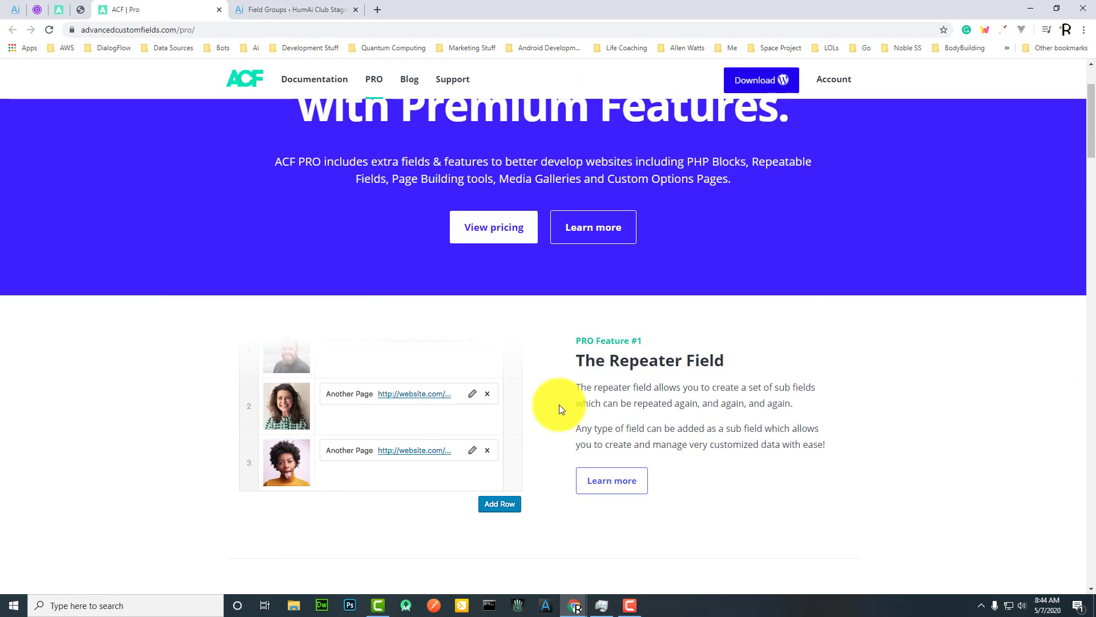
{"action": "scroll", "coordinate": [559, 404], "scroll_direction": "down", "scroll_amount": 4}
{"action": "scroll", "coordinate": [560, 405], "scroll_direction": "down", "scroll_amount": 3}
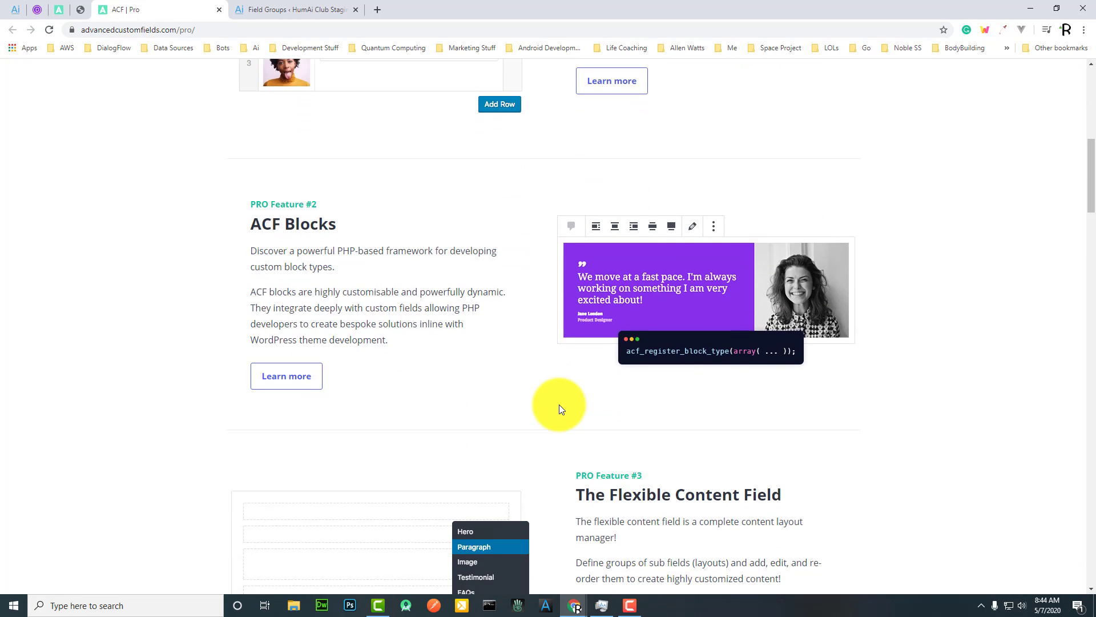
{"action": "scroll", "coordinate": [559, 404], "scroll_direction": "down", "scroll_amount": 3}
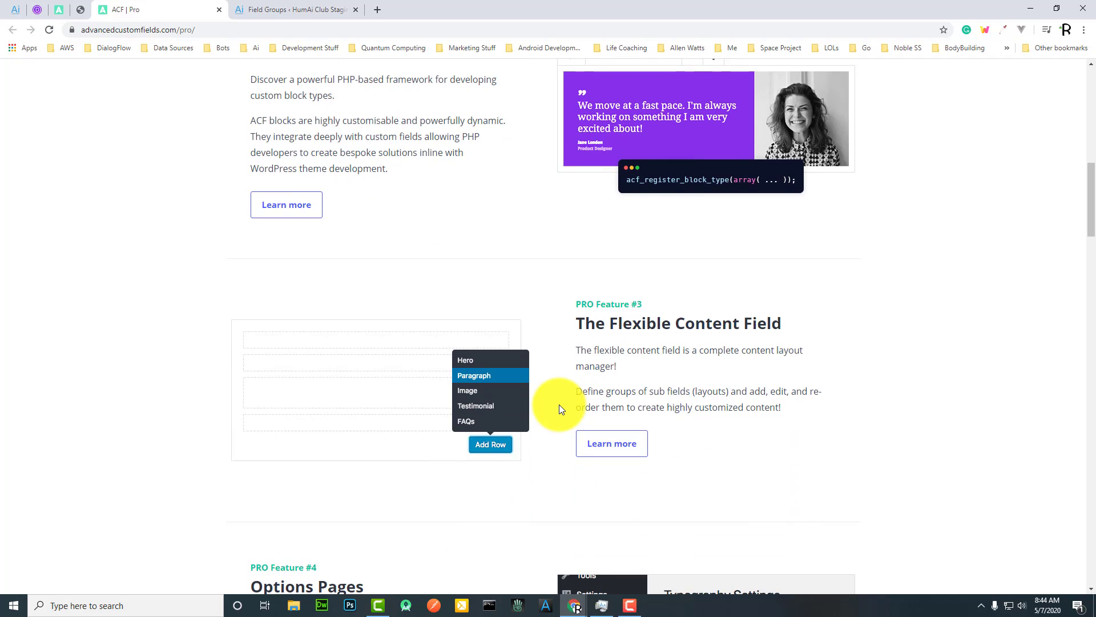
{"action": "scroll", "coordinate": [560, 404], "scroll_direction": "down", "scroll_amount": 2}
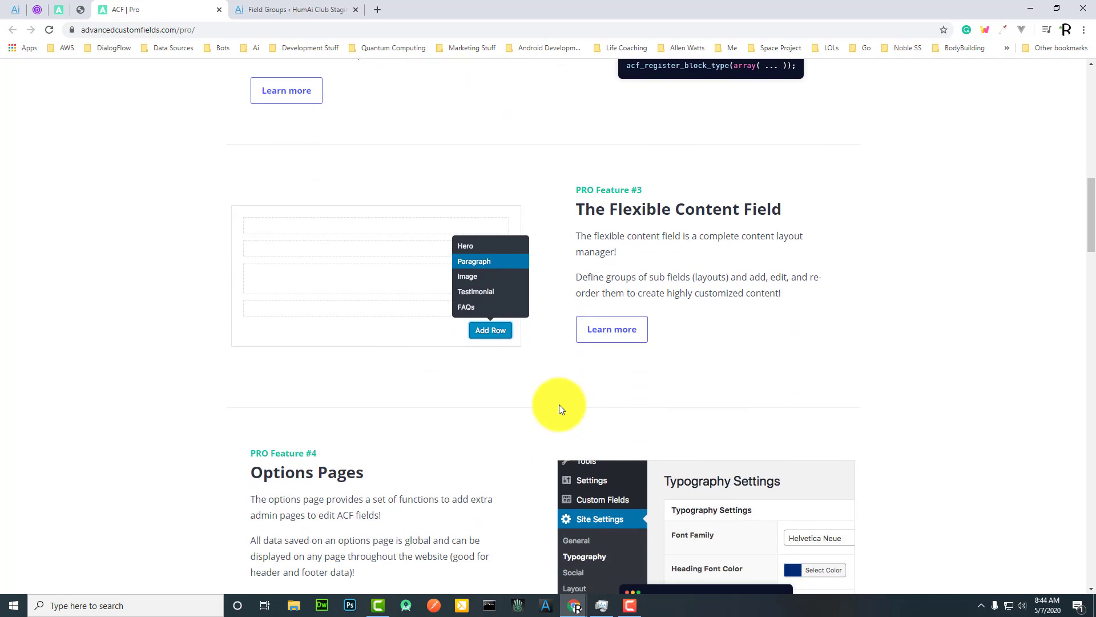
{"action": "scroll", "coordinate": [559, 404], "scroll_direction": "down", "scroll_amount": 3}
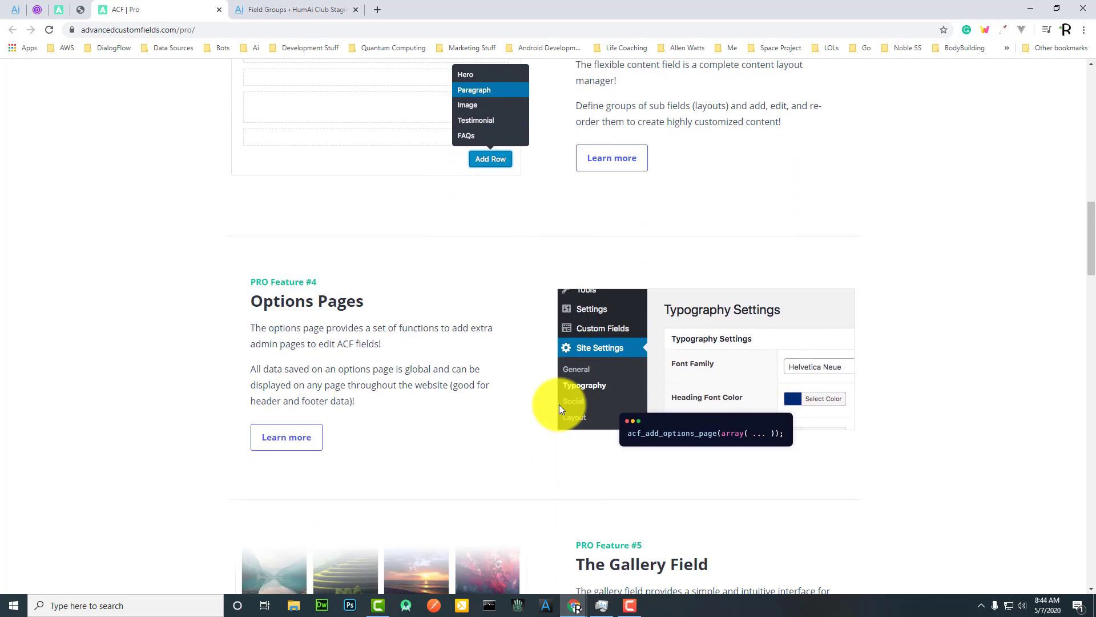
{"action": "scroll", "coordinate": [560, 404], "scroll_direction": "down", "scroll_amount": 3}
{"action": "scroll", "coordinate": [560, 404], "scroll_direction": "down", "scroll_amount": 7}
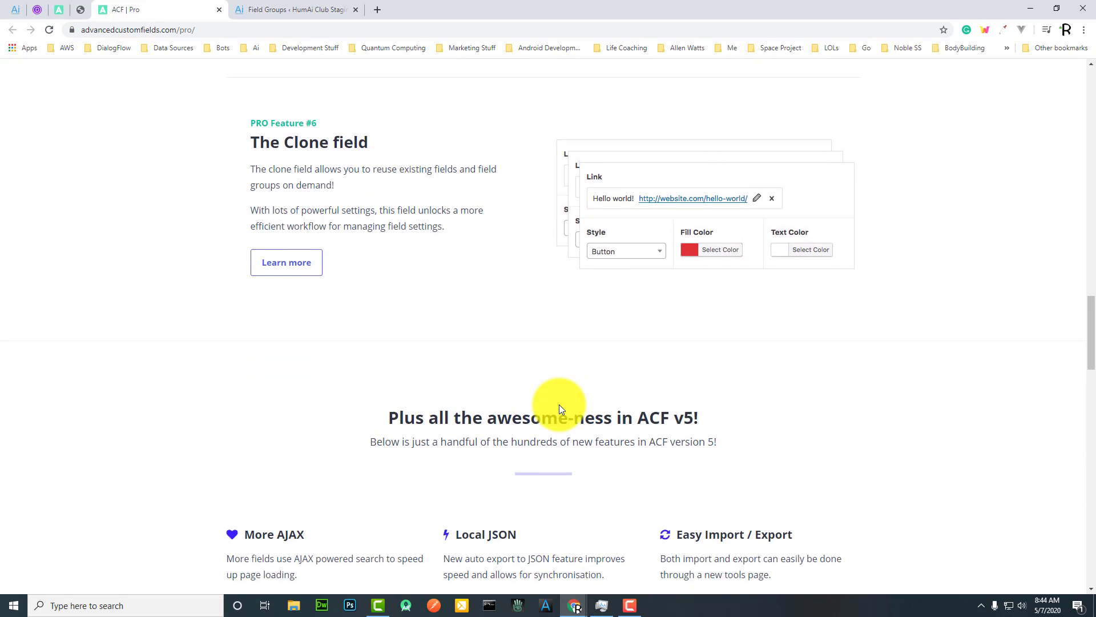
{"action": "scroll", "coordinate": [560, 404], "scroll_direction": "up", "scroll_amount": 10}
{"action": "scroll", "coordinate": [559, 404], "scroll_direction": "up", "scroll_amount": 17}
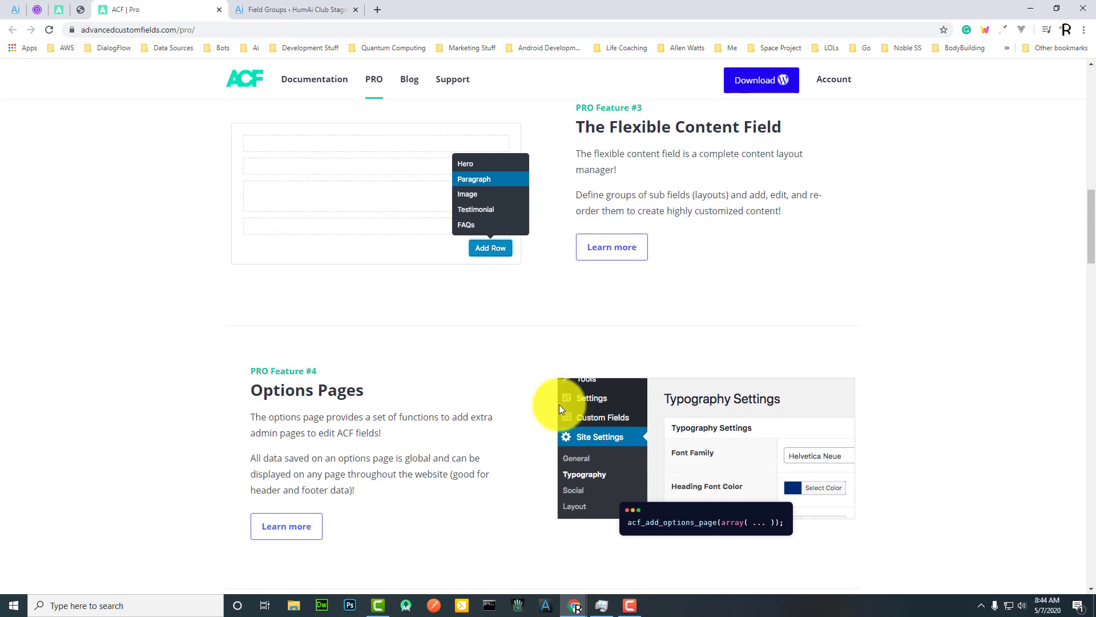
{"action": "scroll", "coordinate": [559, 410], "scroll_direction": "up", "scroll_amount": 2}
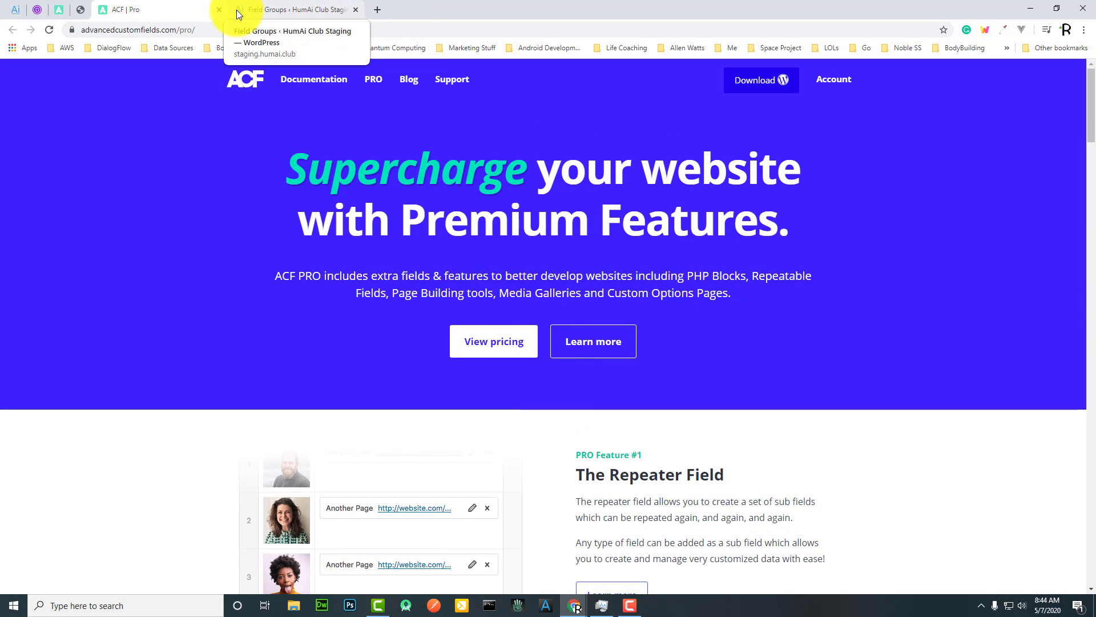
{"action": "left_click", "coordinate": [222, 9]}
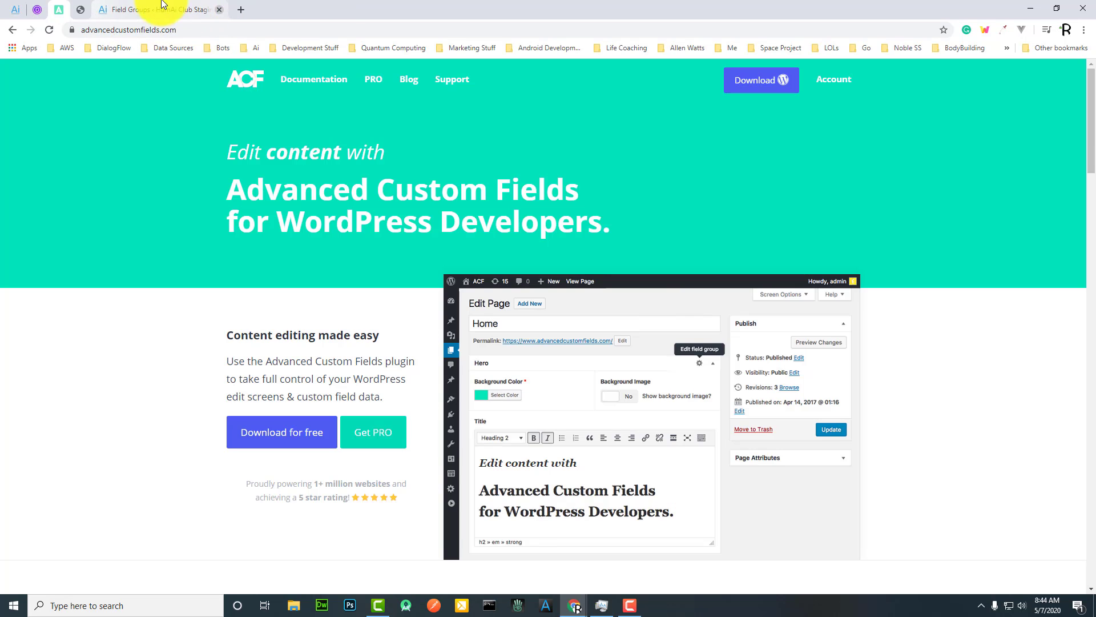
Step: Switch to the WordPress admin, start a new post in the default editor to examine its standard fields, and leave without saving
{"action": "left_click", "coordinate": [164, 9]}
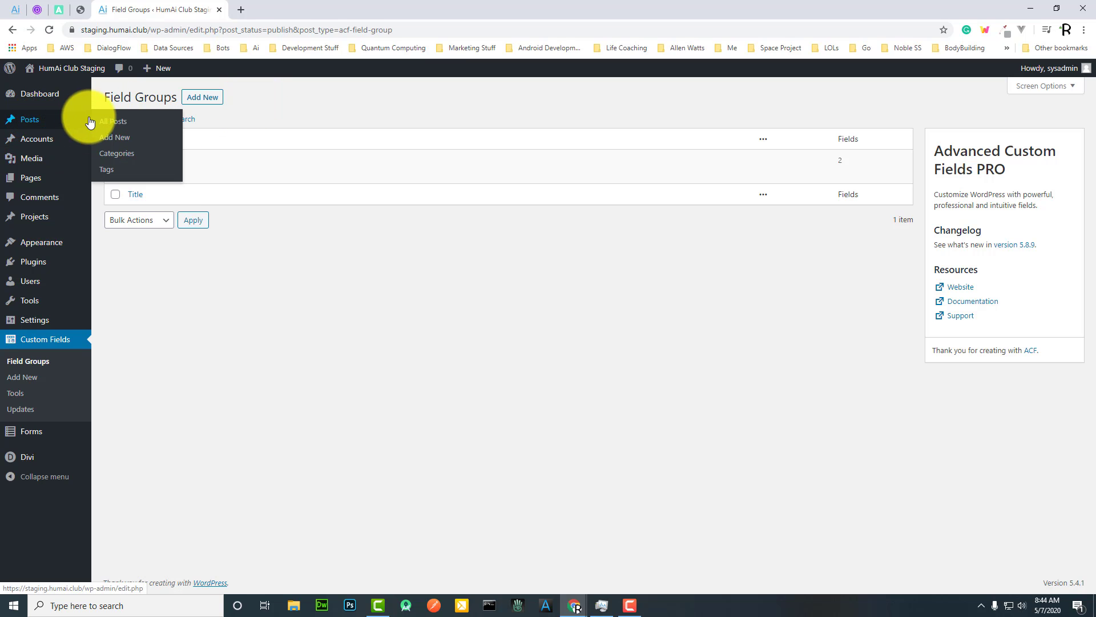
{"action": "left_click", "coordinate": [110, 124]}
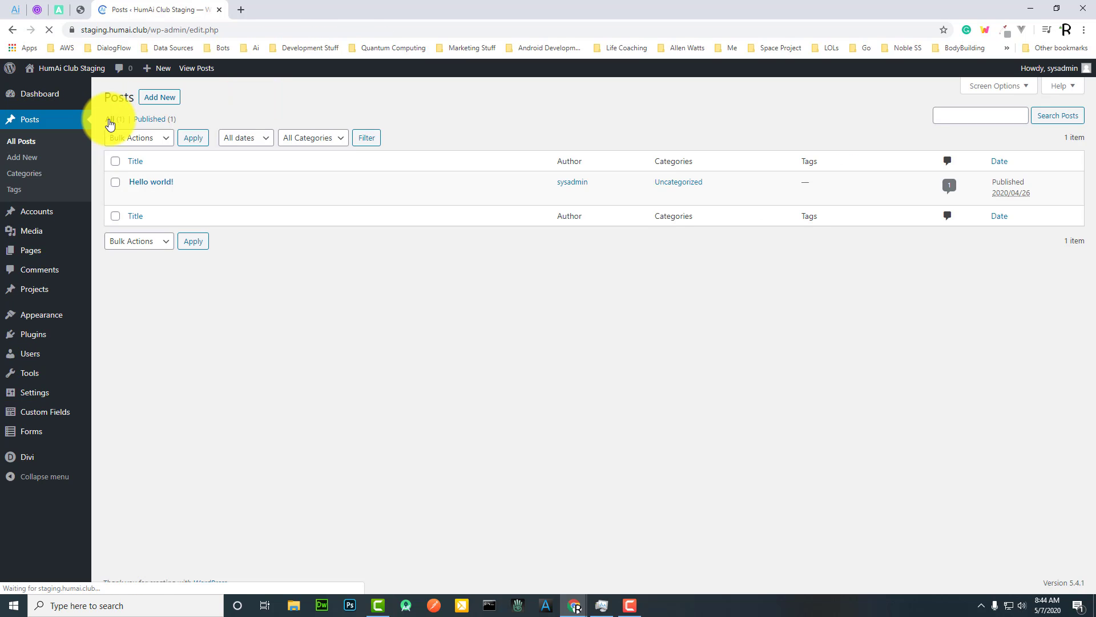
{"action": "left_click", "coordinate": [156, 103]}
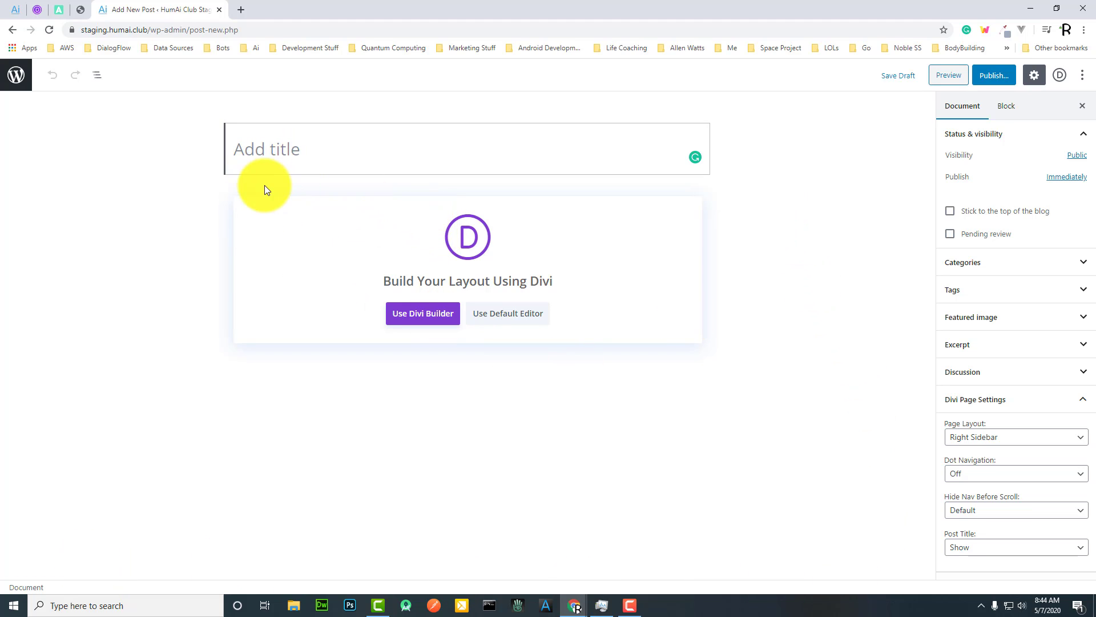
{"action": "left_click", "coordinate": [497, 313]}
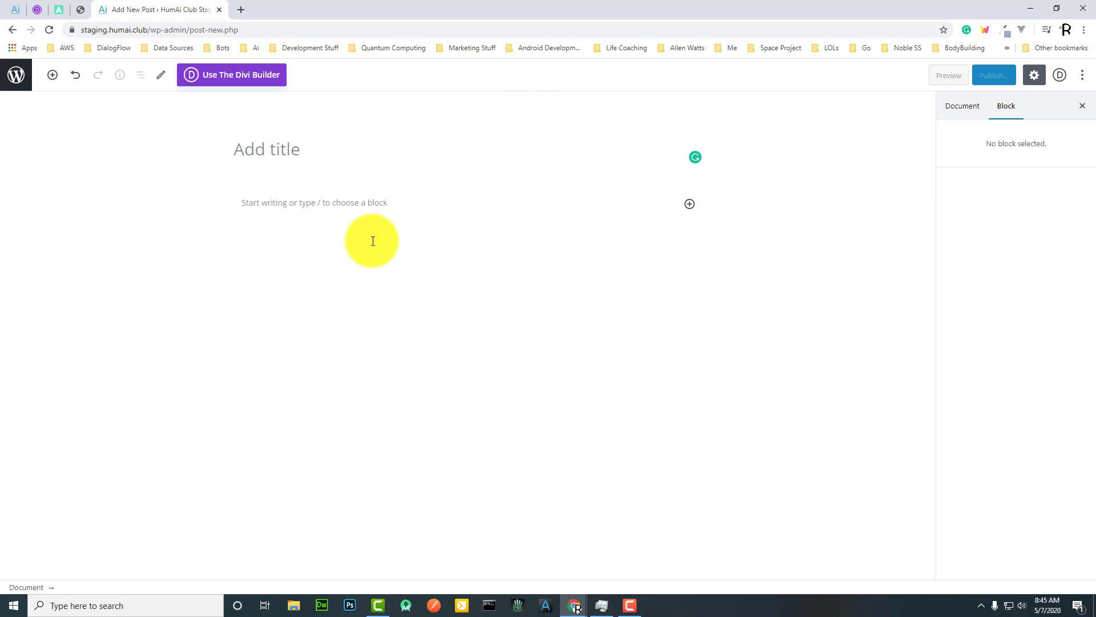
{"action": "left_click", "coordinate": [327, 207]}
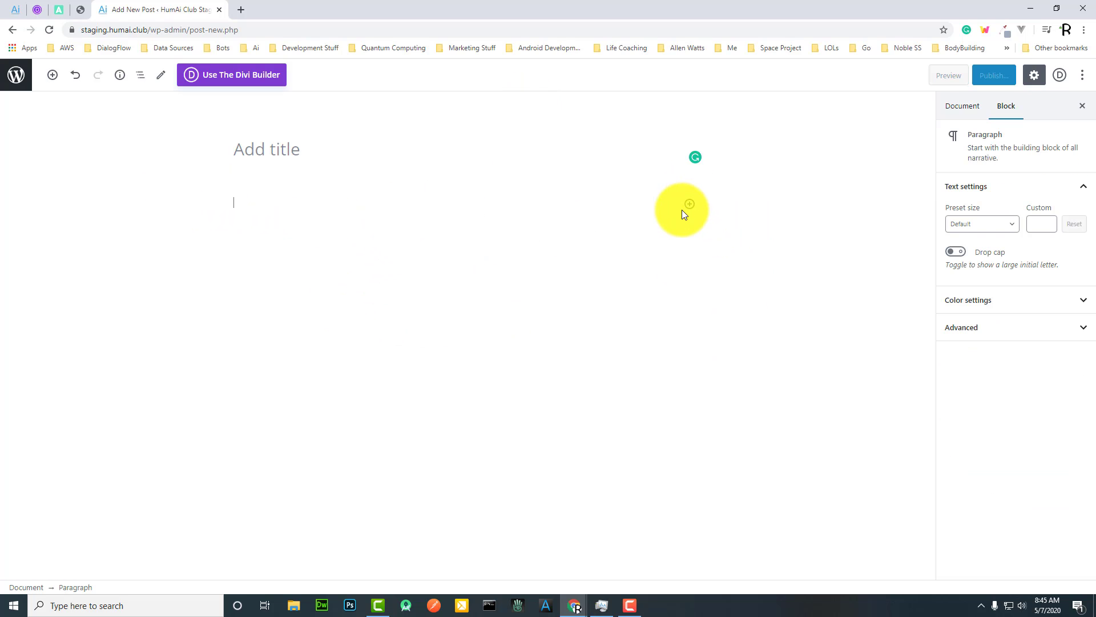
{"action": "left_click", "coordinate": [326, 153]}
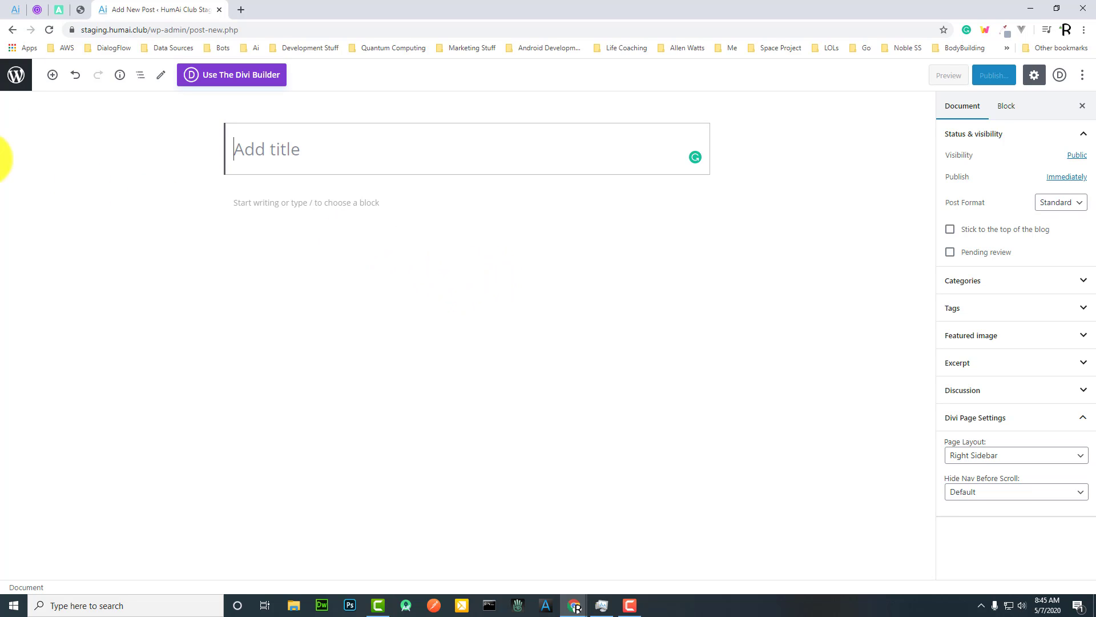
{"action": "left_click", "coordinate": [16, 74]}
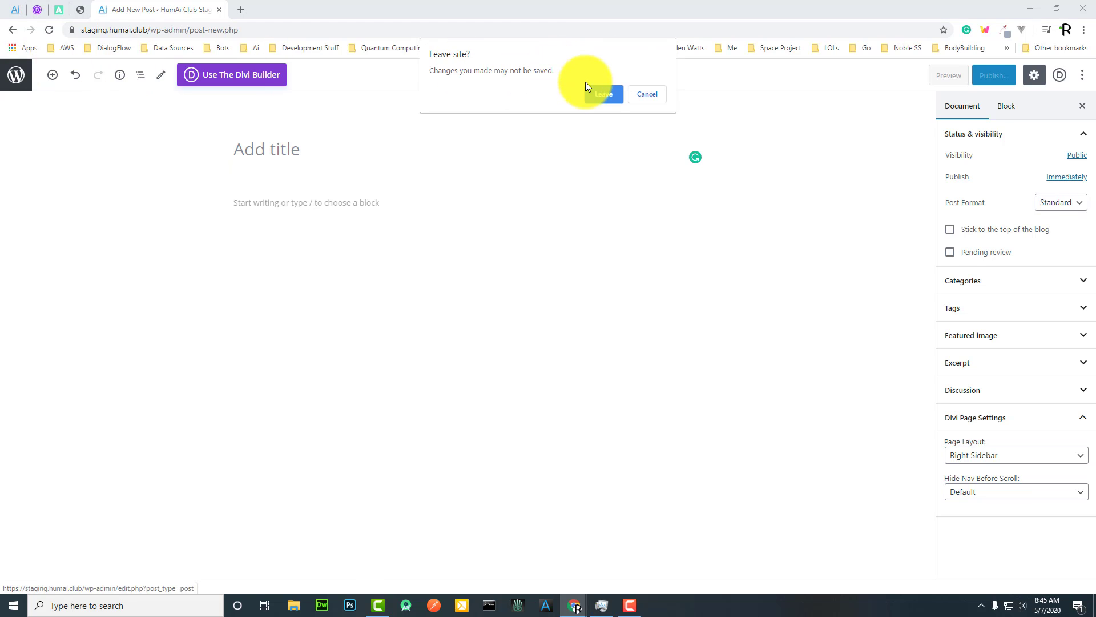
{"action": "left_click", "coordinate": [608, 91]}
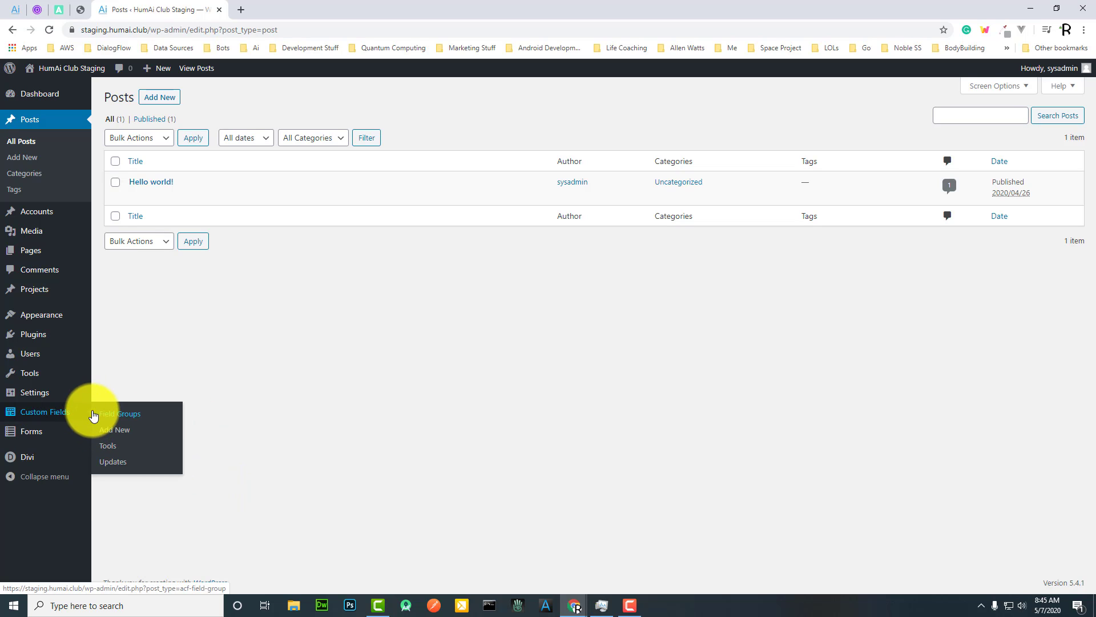
Step: Create a new custom field group titled "Tester Fields"
{"action": "left_click", "coordinate": [110, 418]}
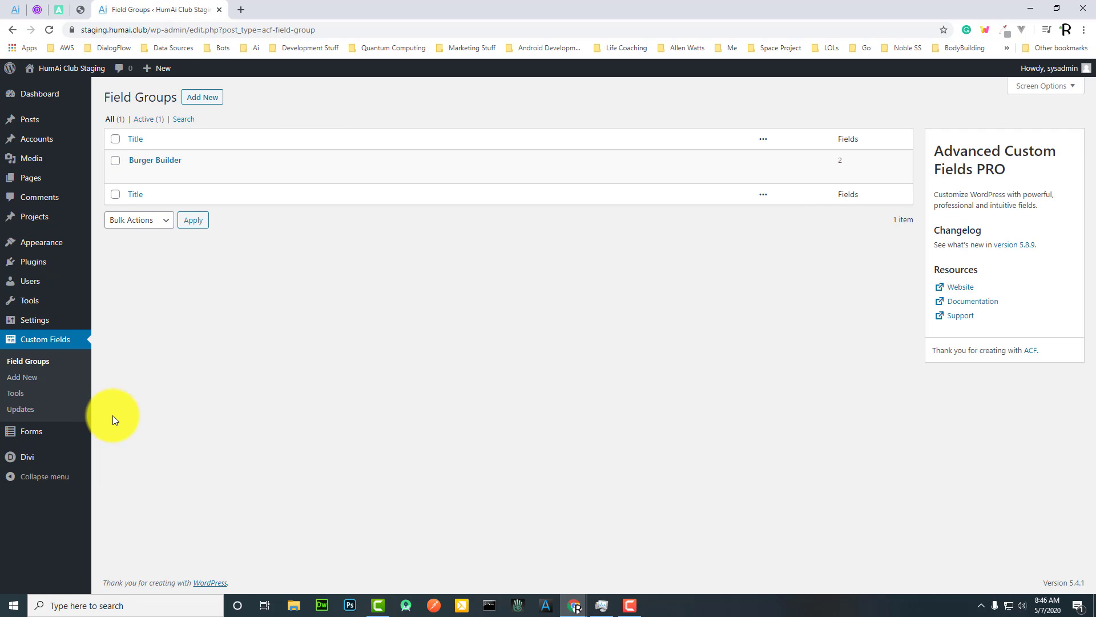
{"action": "left_click", "coordinate": [208, 101]}
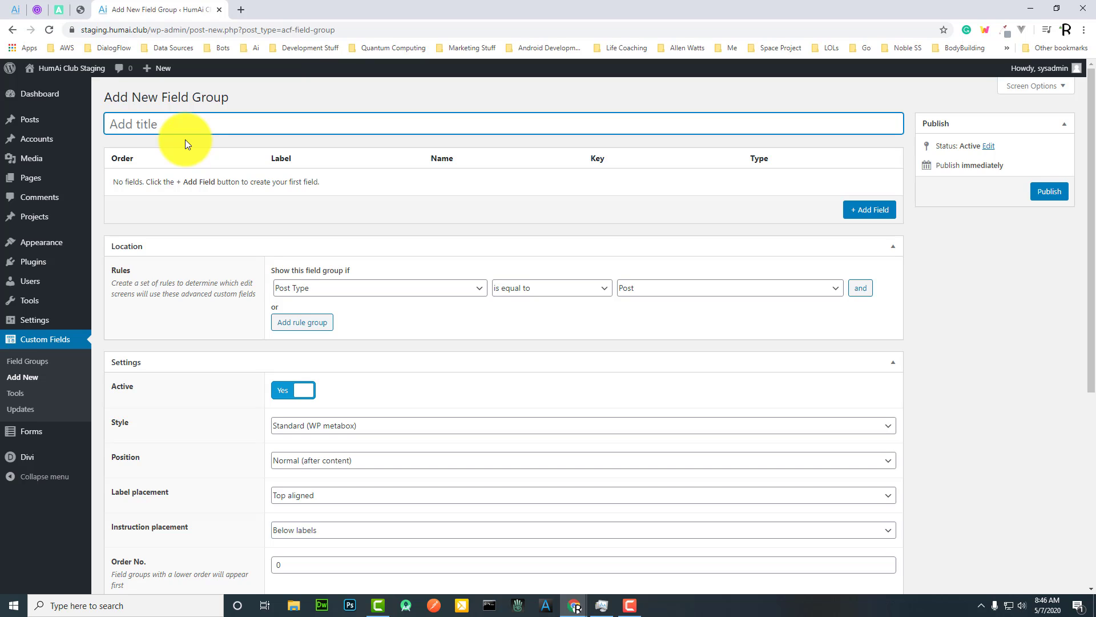
{"action": "type", "text": "Tester Fields"}
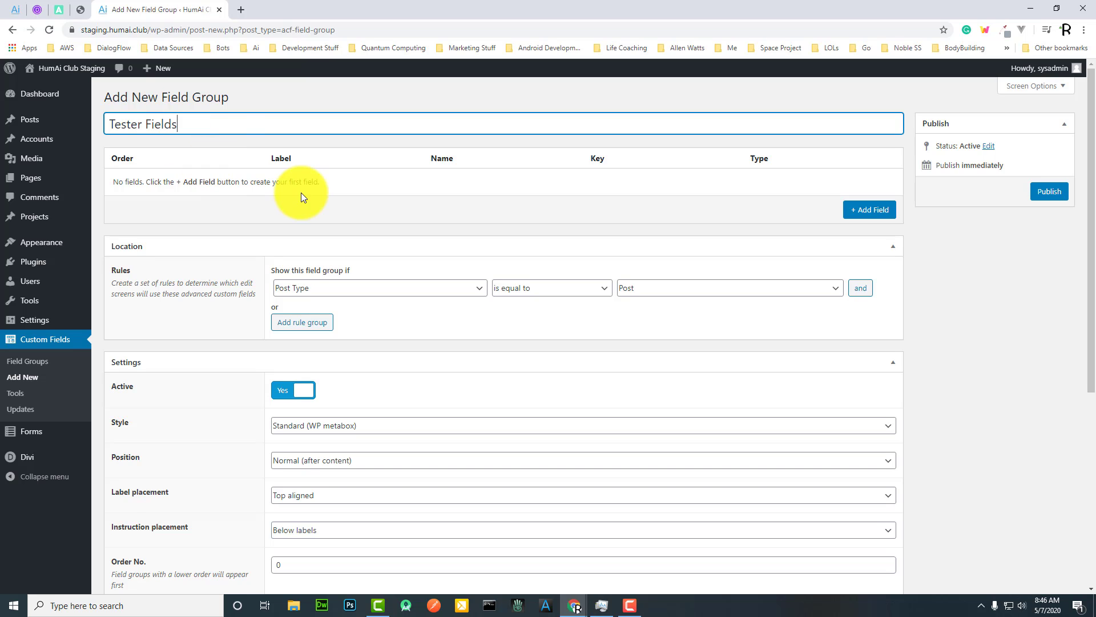
Step: Add a field labelled "I'm Text" with the field name im_text and type Text, and collapse its settings
{"action": "left_click", "coordinate": [880, 209]}
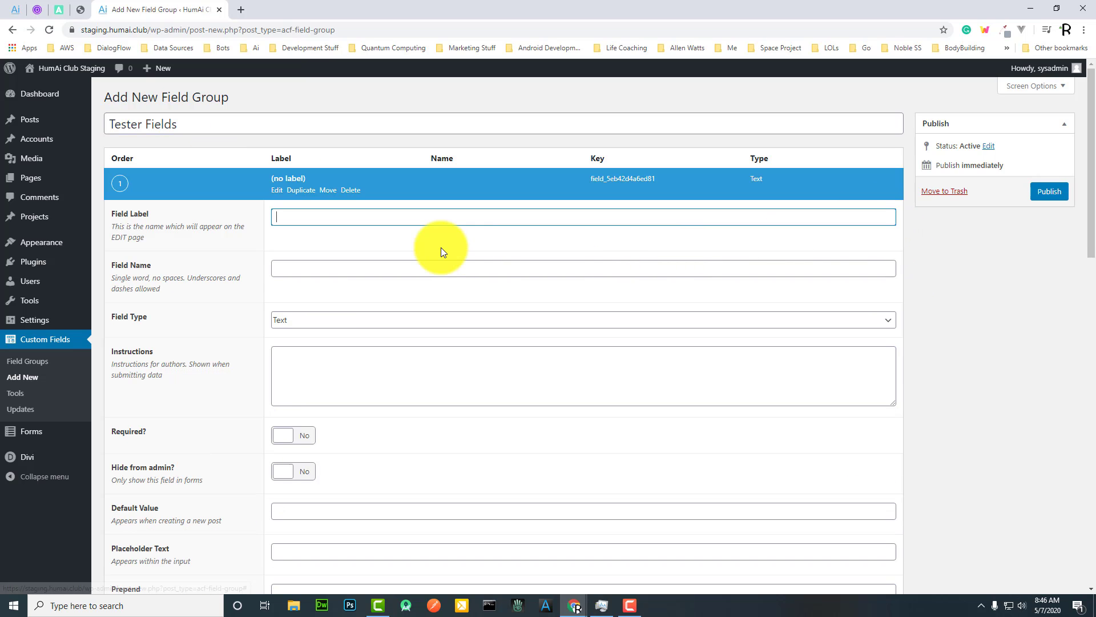
{"action": "type", "text": "I'm Text"}
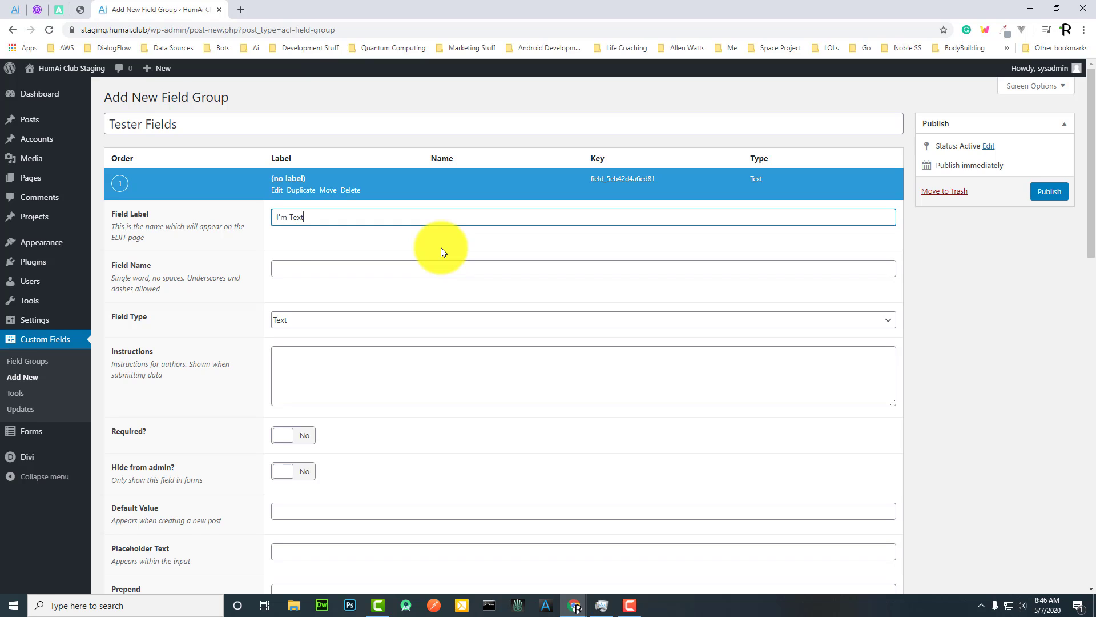
{"action": "key", "text": "Tab"}
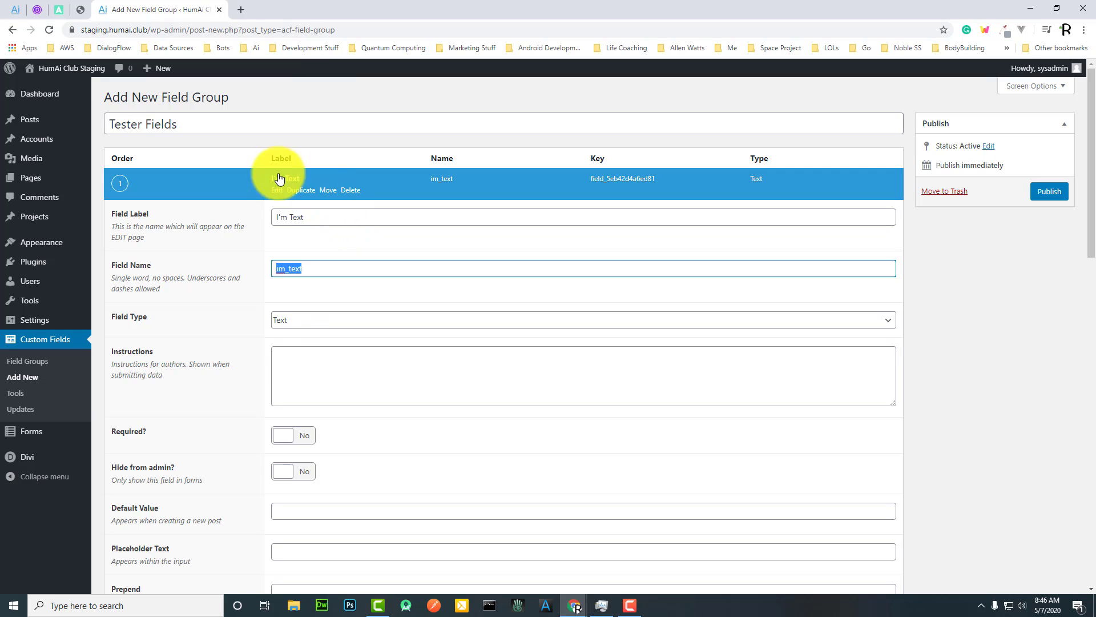
{"action": "left_click", "coordinate": [294, 322]}
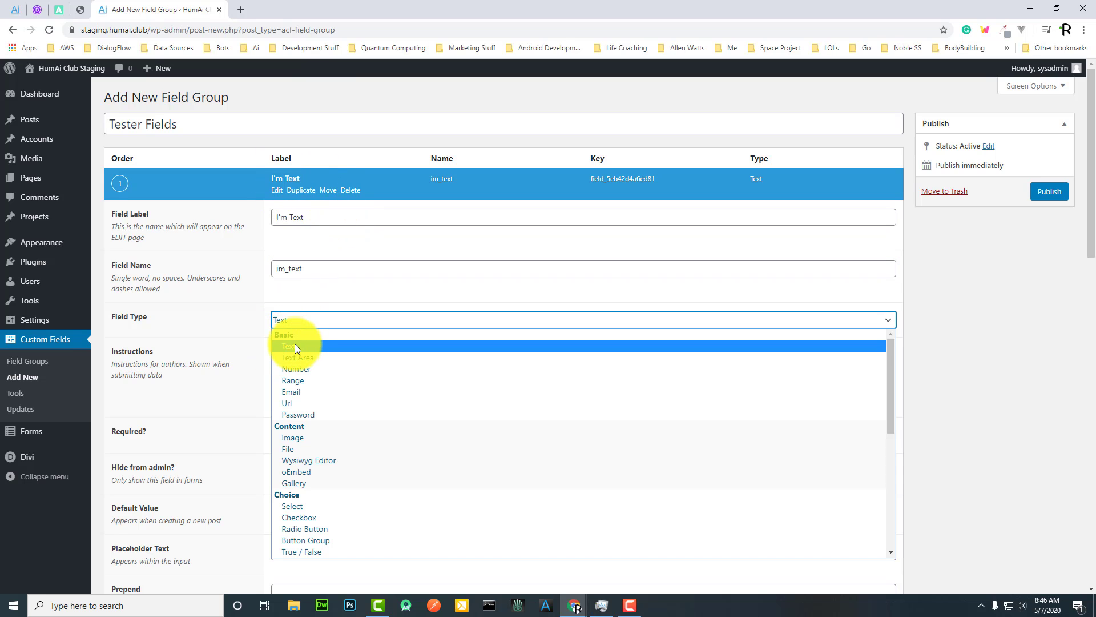
{"action": "left_click", "coordinate": [301, 324]}
{"action": "left_click", "coordinate": [277, 181]}
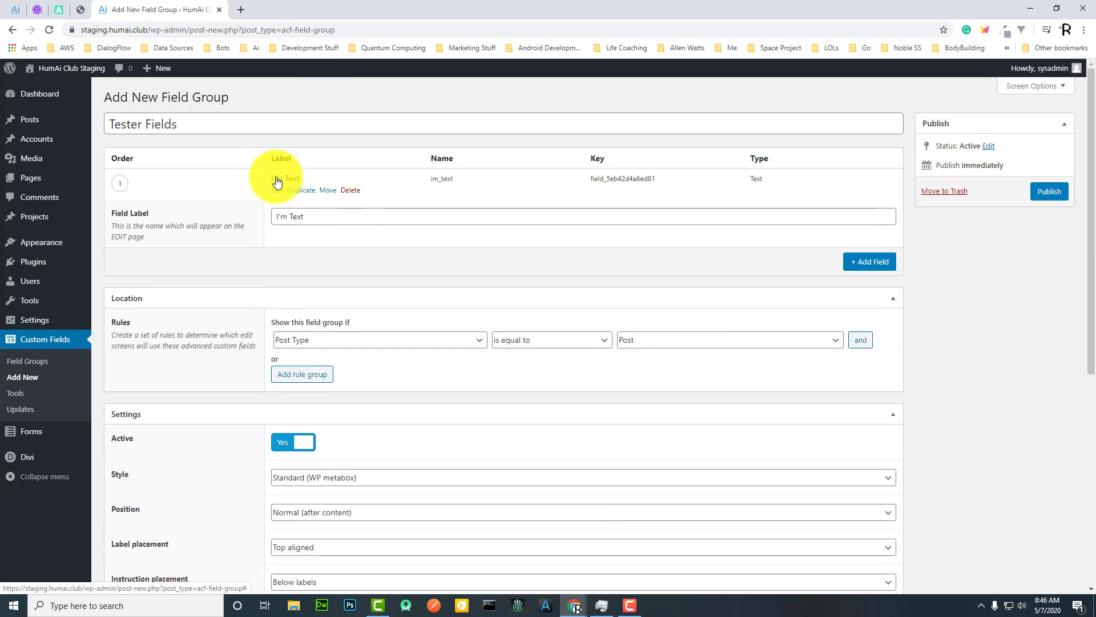
Step: Add a field labelled "I'm Date & Time" with the field name im_date_time and type Date Time Picker, and collapse its settings
{"action": "left_click", "coordinate": [860, 210]}
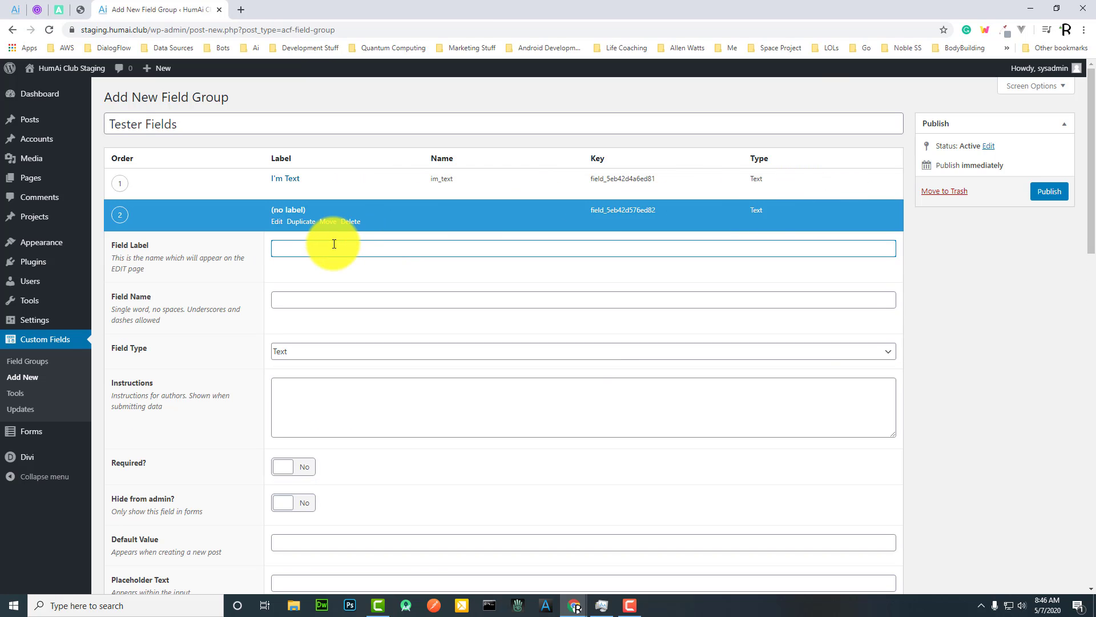
{"action": "type", "text": "I'm Date & Time"}
{"action": "key", "text": "Tab"}
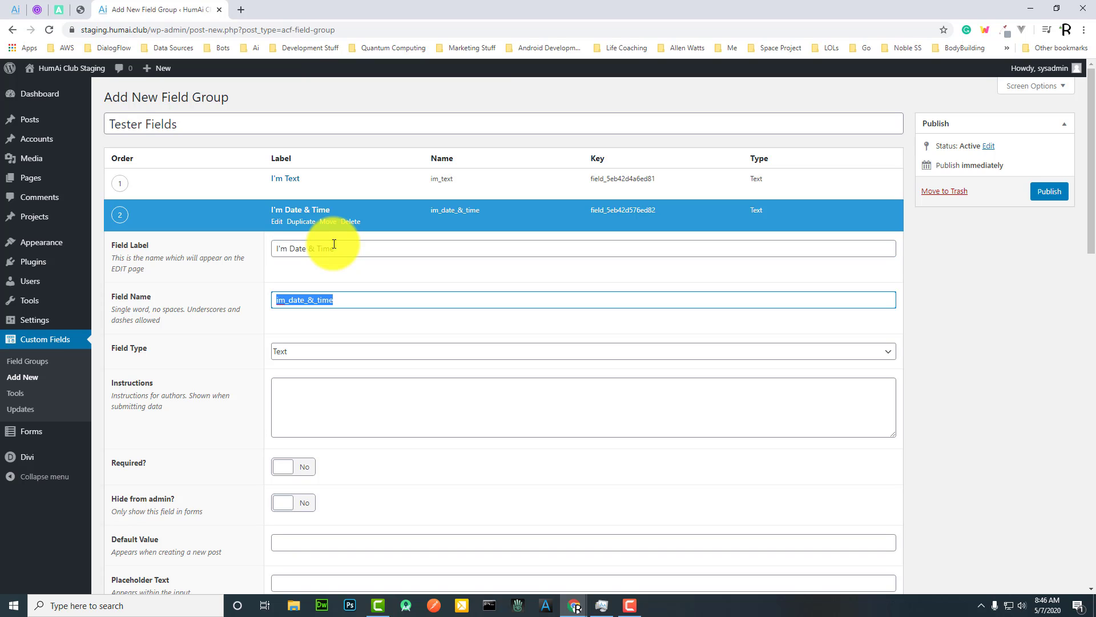
{"action": "left_click", "coordinate": [317, 300]}
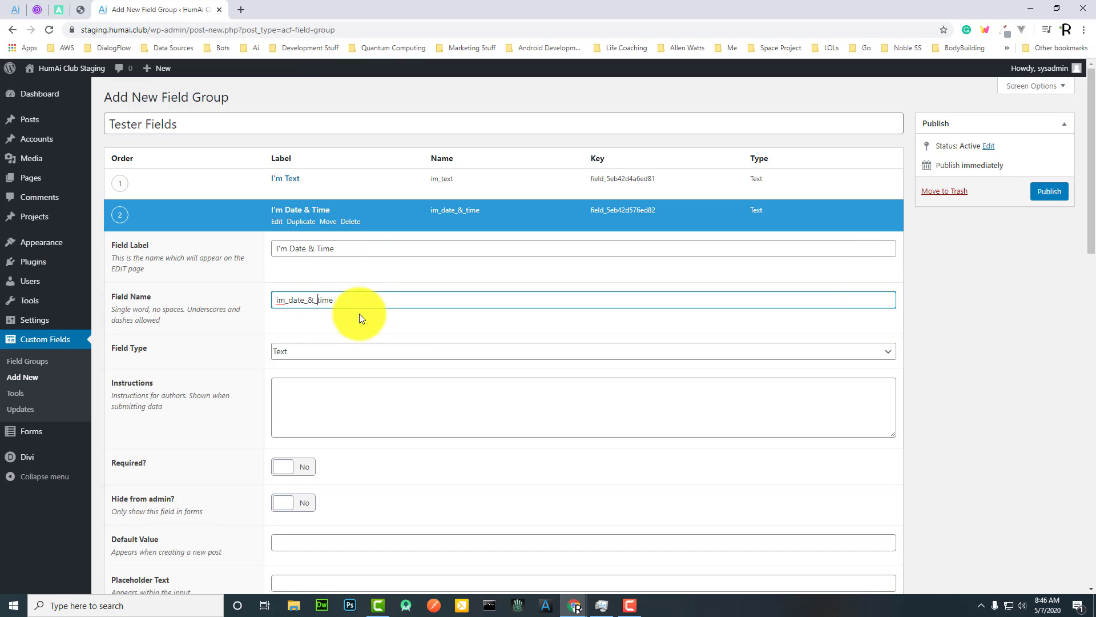
{"action": "key", "text": "BackSpace"}
{"action": "key", "text": "BackSpace"}
{"action": "left_click", "coordinate": [329, 358]}
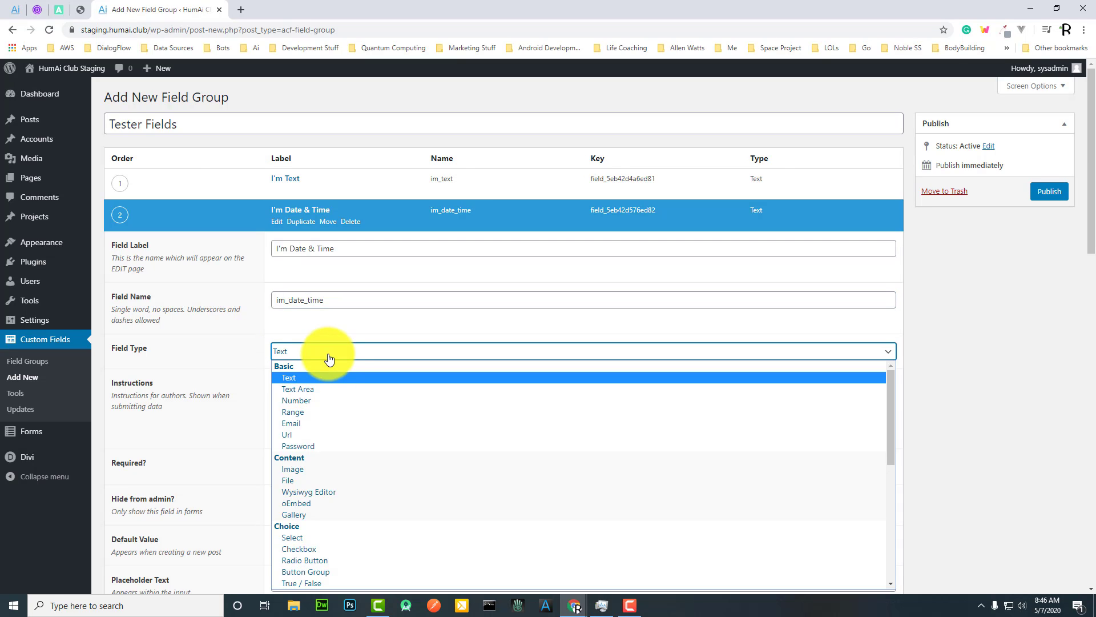
{"action": "scroll", "coordinate": [390, 543], "scroll_direction": "down", "scroll_amount": 5}
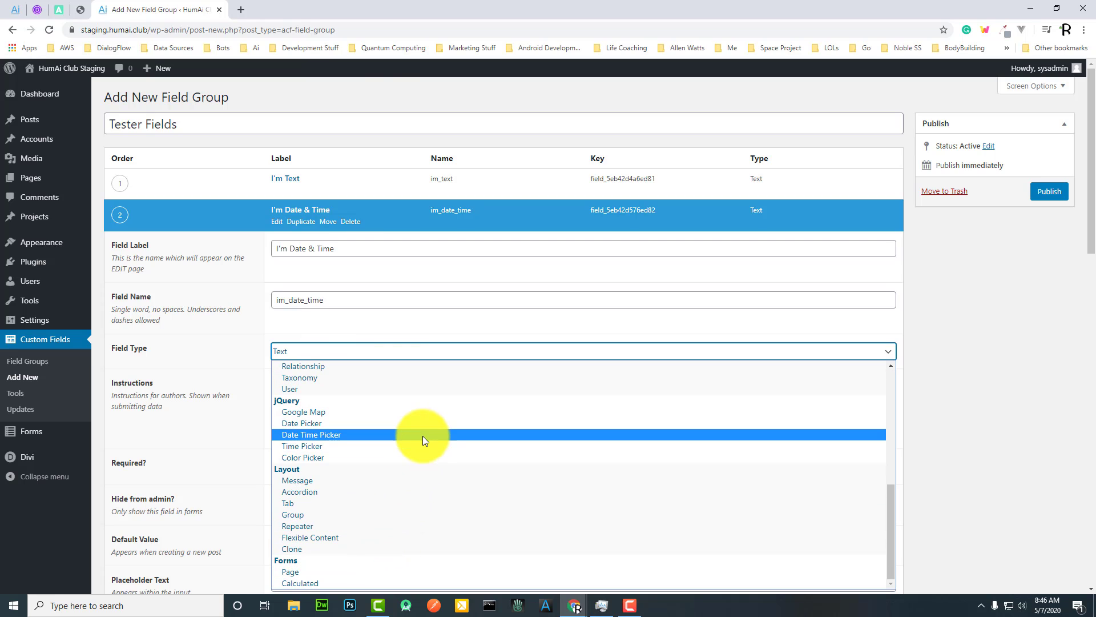
{"action": "left_click", "coordinate": [423, 435]}
{"action": "left_click", "coordinate": [307, 211]}
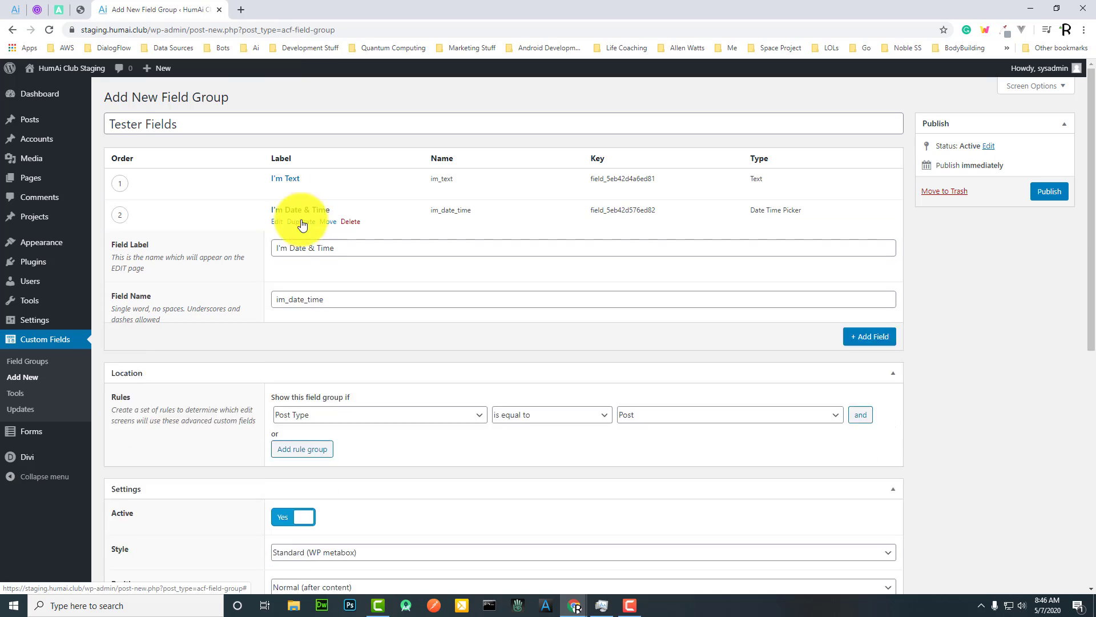
Step: Add a field labelled "Image Field" with the field name image_field and type Image, and collapse its settings
{"action": "left_click", "coordinate": [868, 246]}
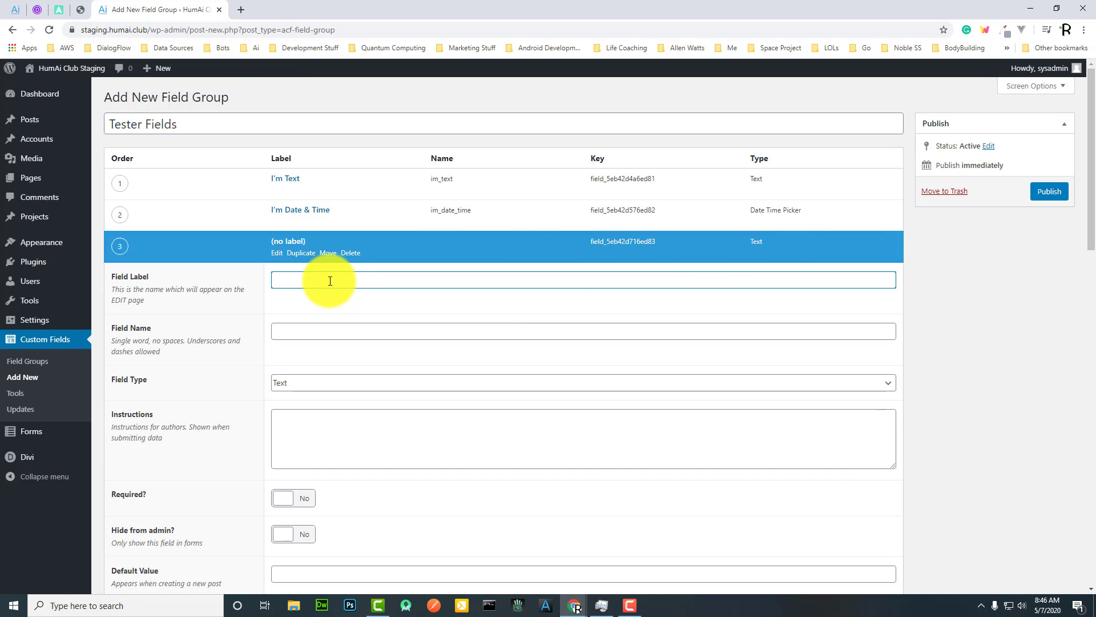
{"action": "type", "text": "Image Field"}
{"action": "key", "text": "Tab"}
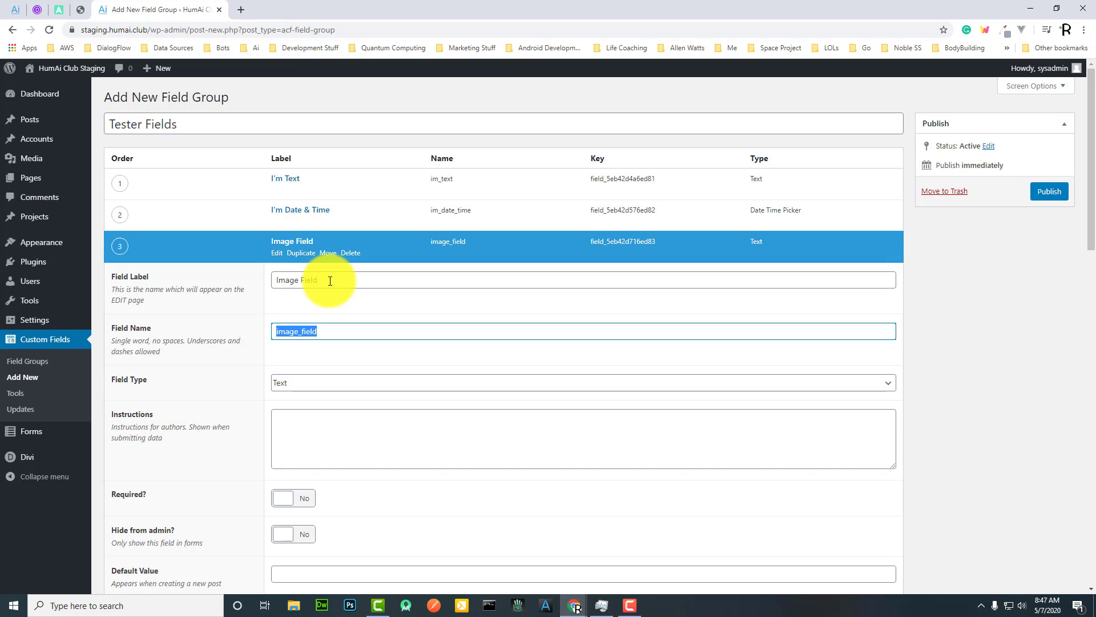
{"action": "left_click", "coordinate": [302, 382]}
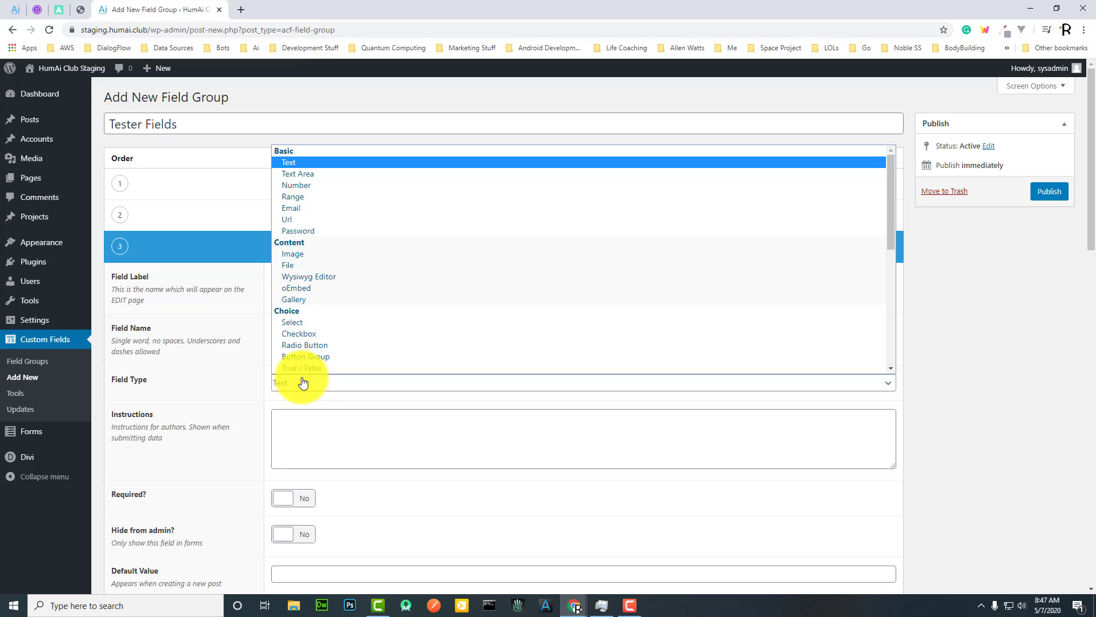
{"action": "left_click", "coordinate": [351, 254]}
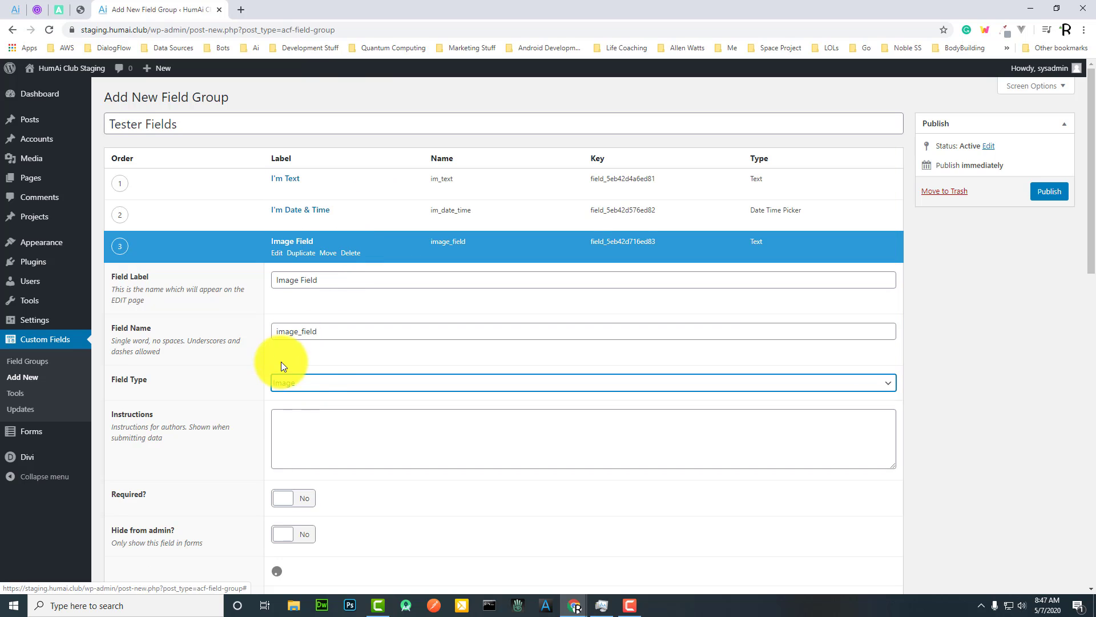
{"action": "left_click", "coordinate": [291, 246]}
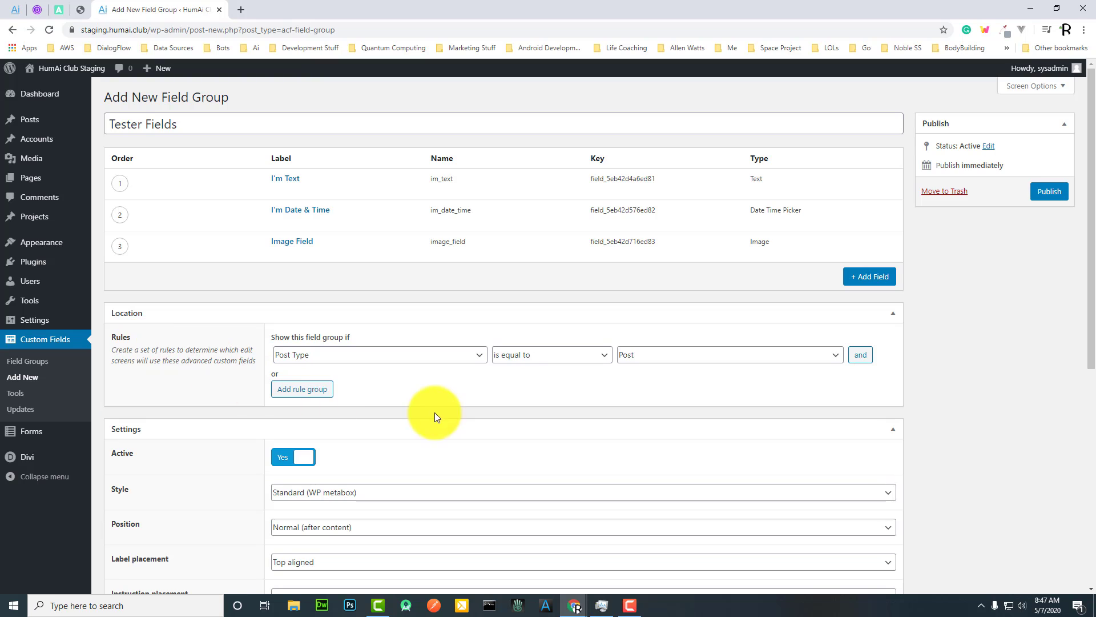
Step: Review the location rule's choices, keep Post Type is equal to Post, and publish the field group
{"action": "left_click", "coordinate": [427, 355]}
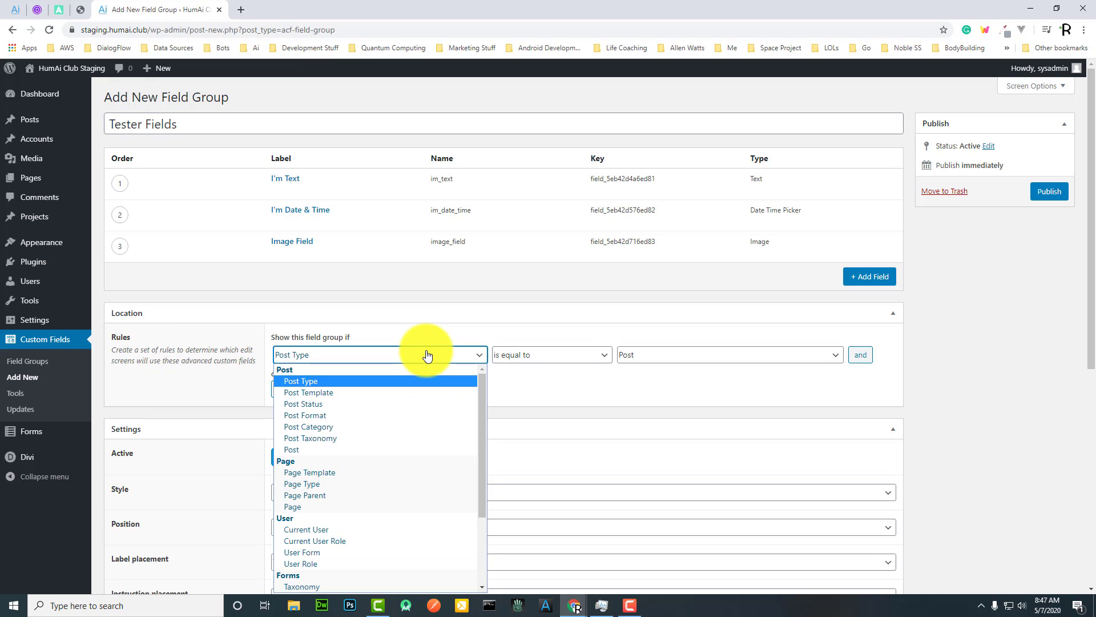
{"action": "left_click", "coordinate": [279, 341]}
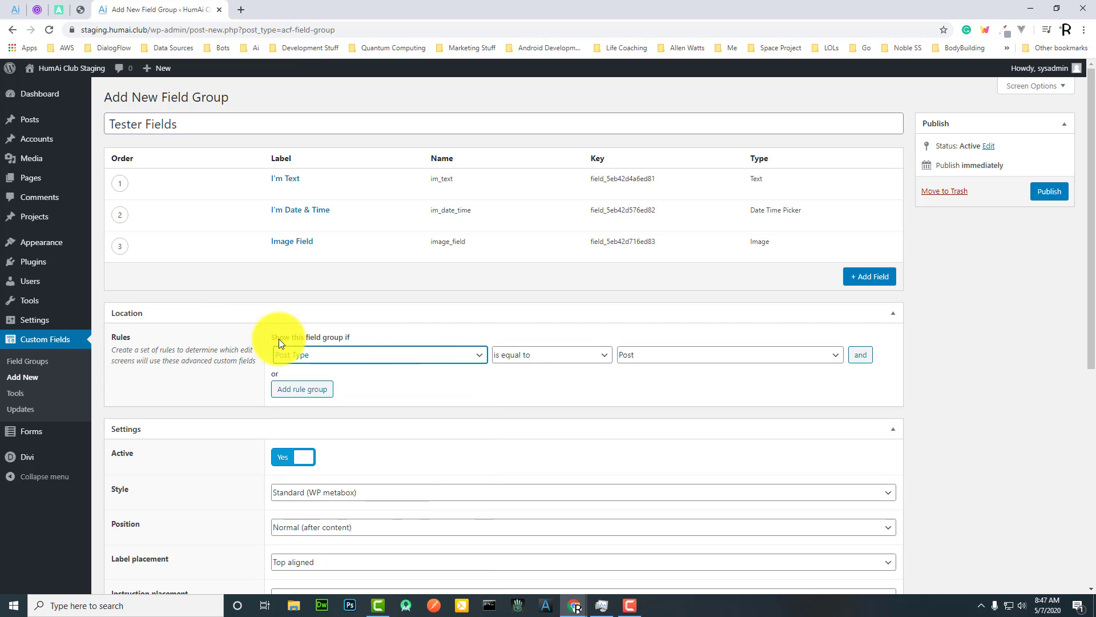
{"action": "left_click", "coordinate": [553, 360]}
{"action": "left_click", "coordinate": [552, 361]}
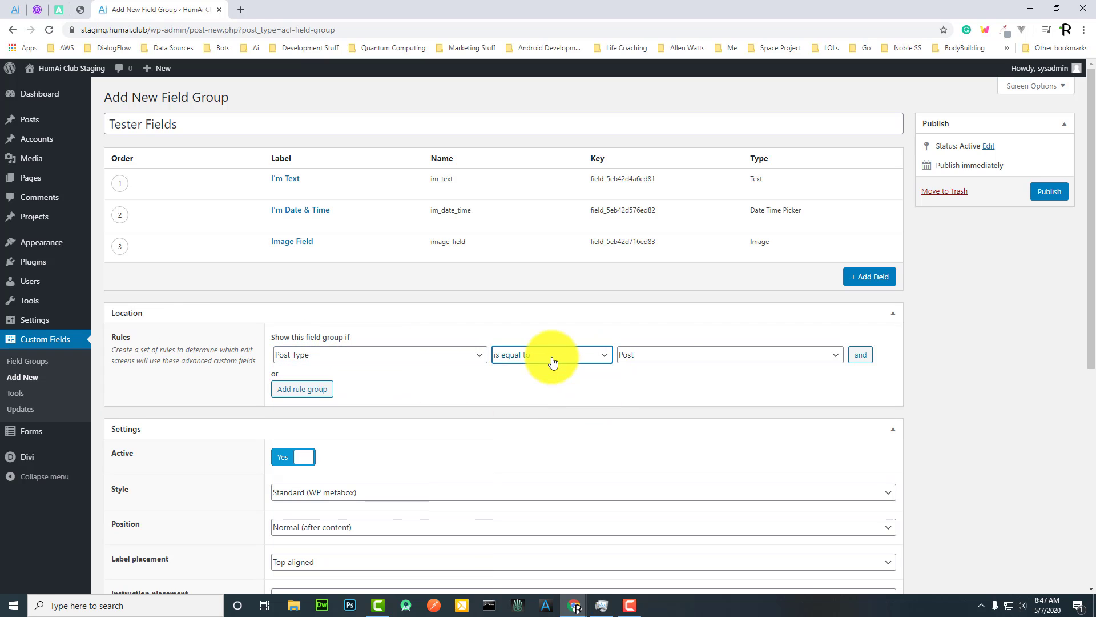
{"action": "left_click", "coordinate": [669, 356]}
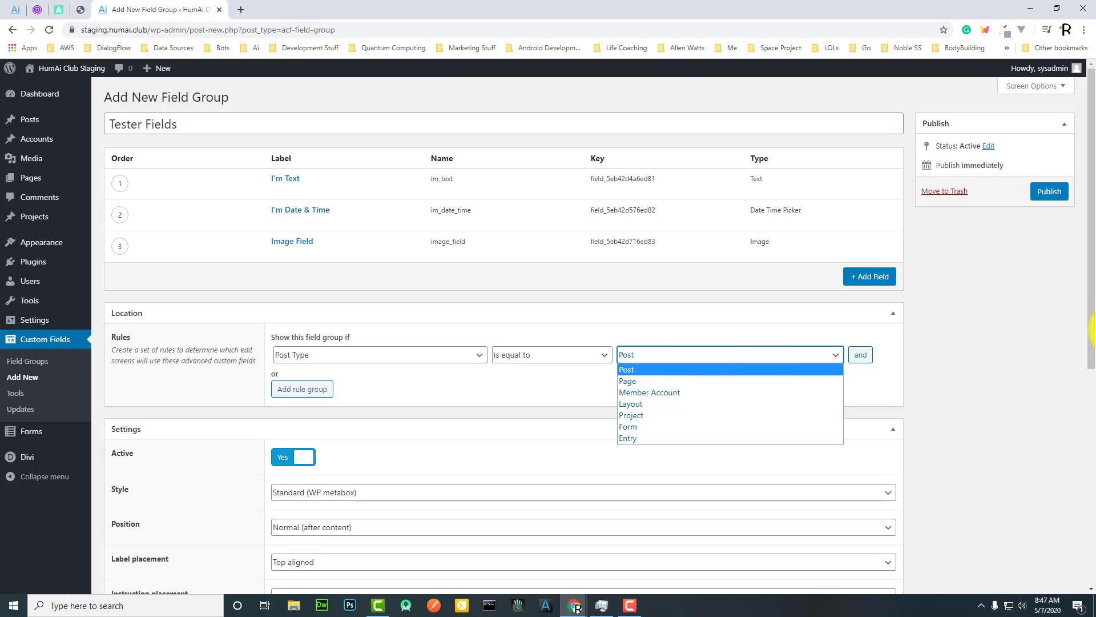
{"action": "left_click", "coordinate": [1049, 192]}
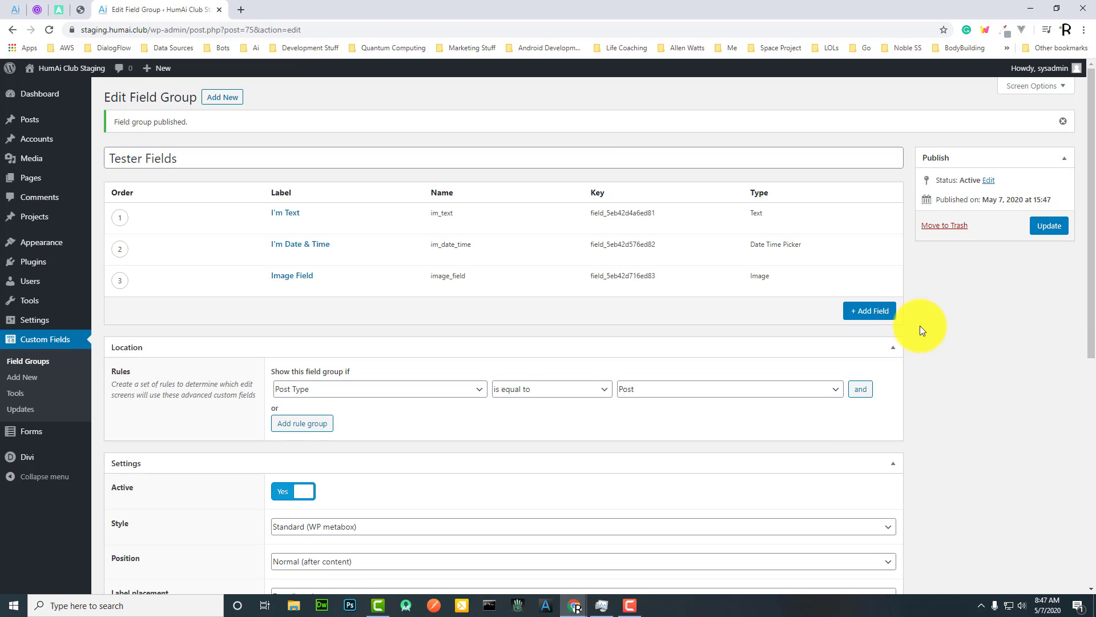
Step: Open the "Hello world!" post for editing and enter "Text 1" in its I'm Text field
{"action": "left_click", "coordinate": [106, 123]}
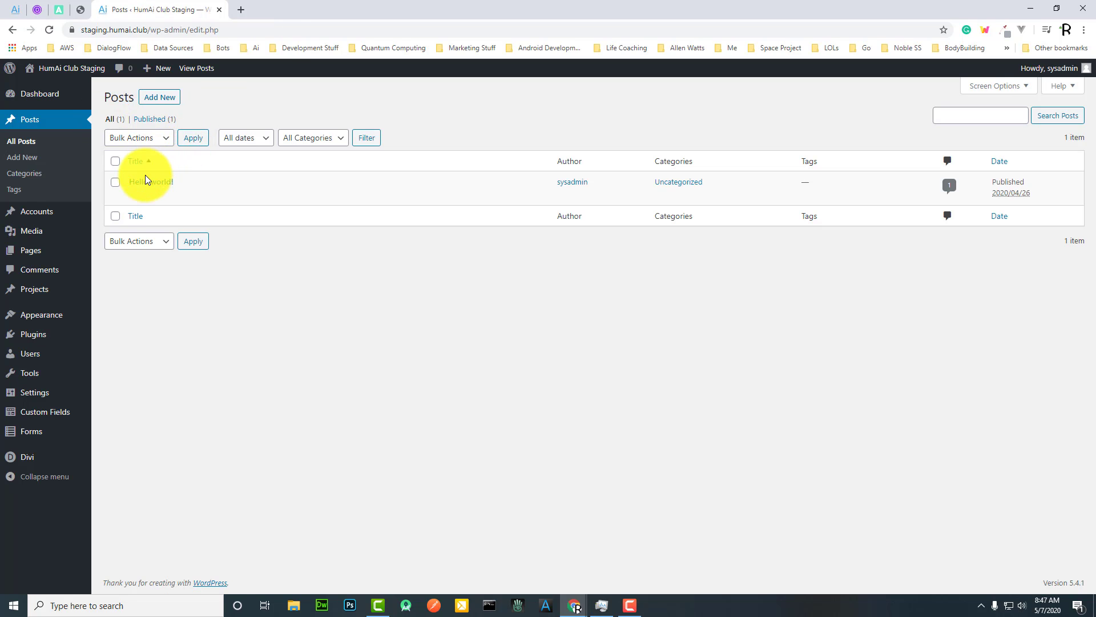
{"action": "left_click", "coordinate": [145, 183]}
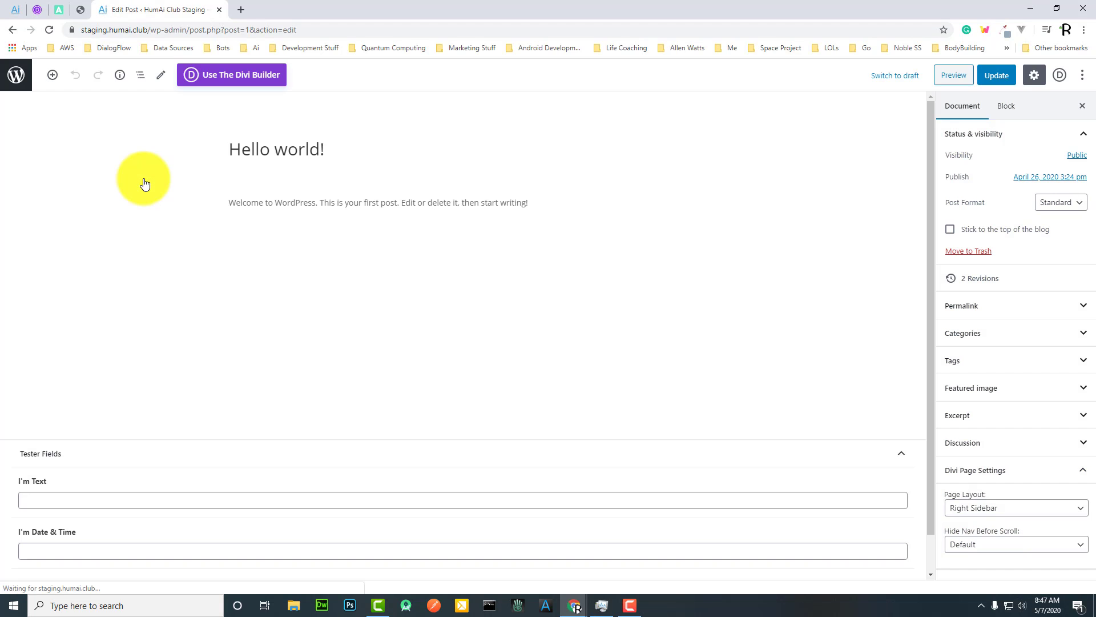
{"action": "scroll", "coordinate": [285, 372], "scroll_direction": "down", "scroll_amount": 1}
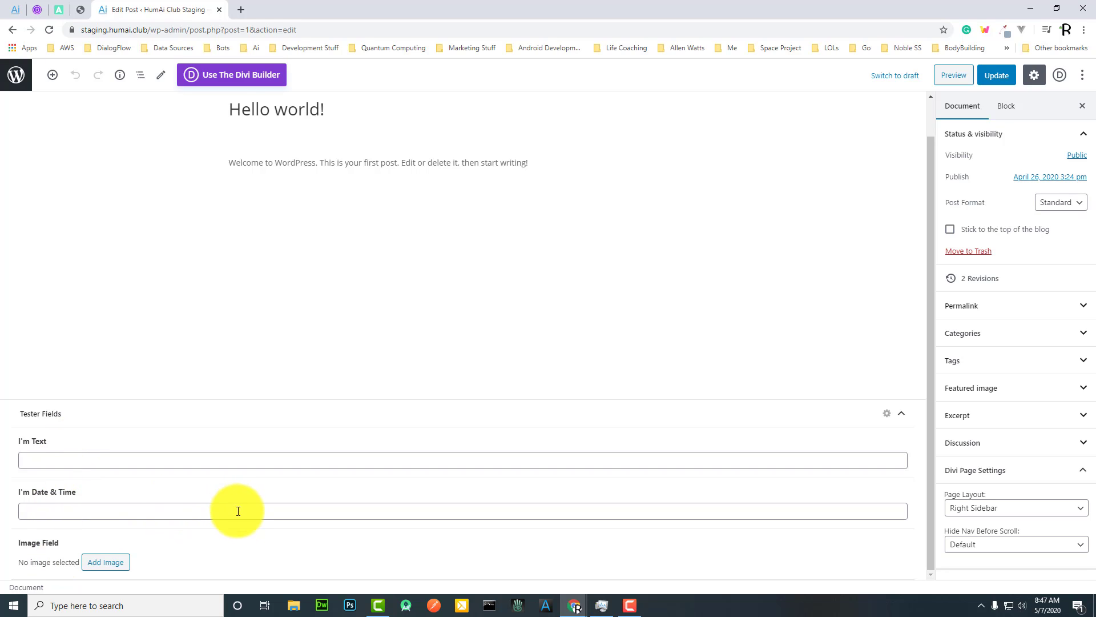
{"action": "left_click", "coordinate": [144, 461]}
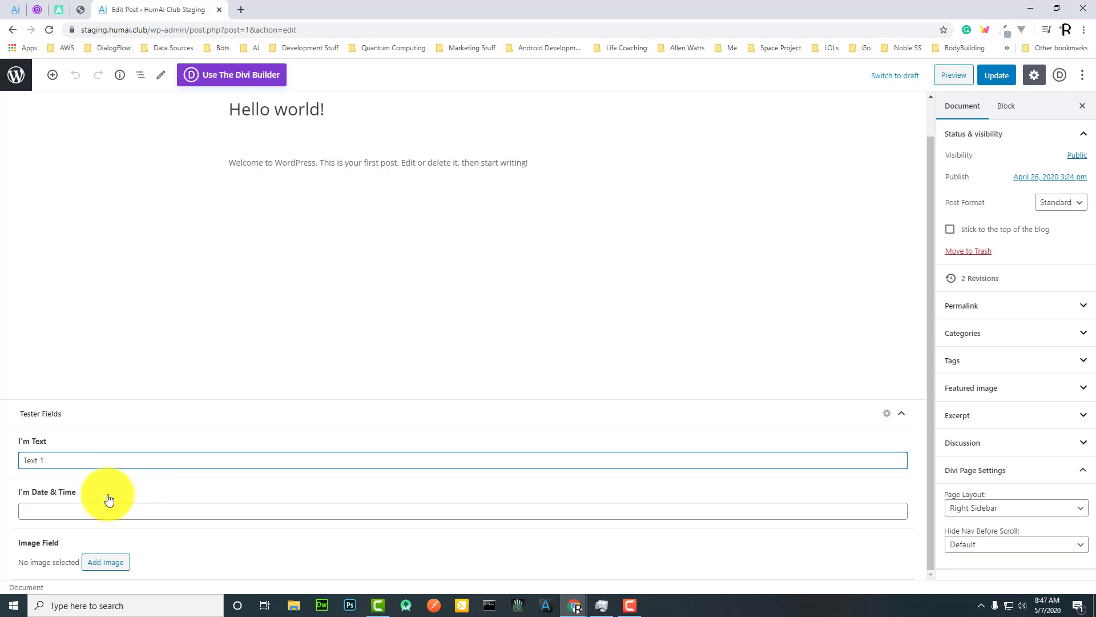
Step: Set the post's I'm Date & Time field to 21/05/2020 1:00 pm
{"action": "left_click", "coordinate": [107, 515]}
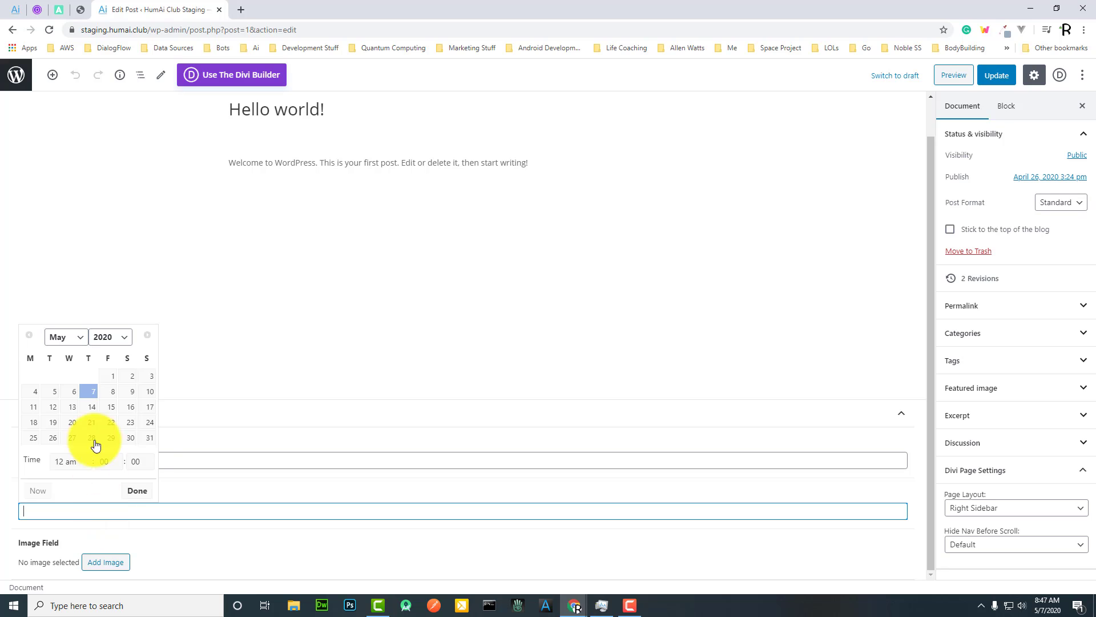
{"action": "left_click", "coordinate": [88, 422]}
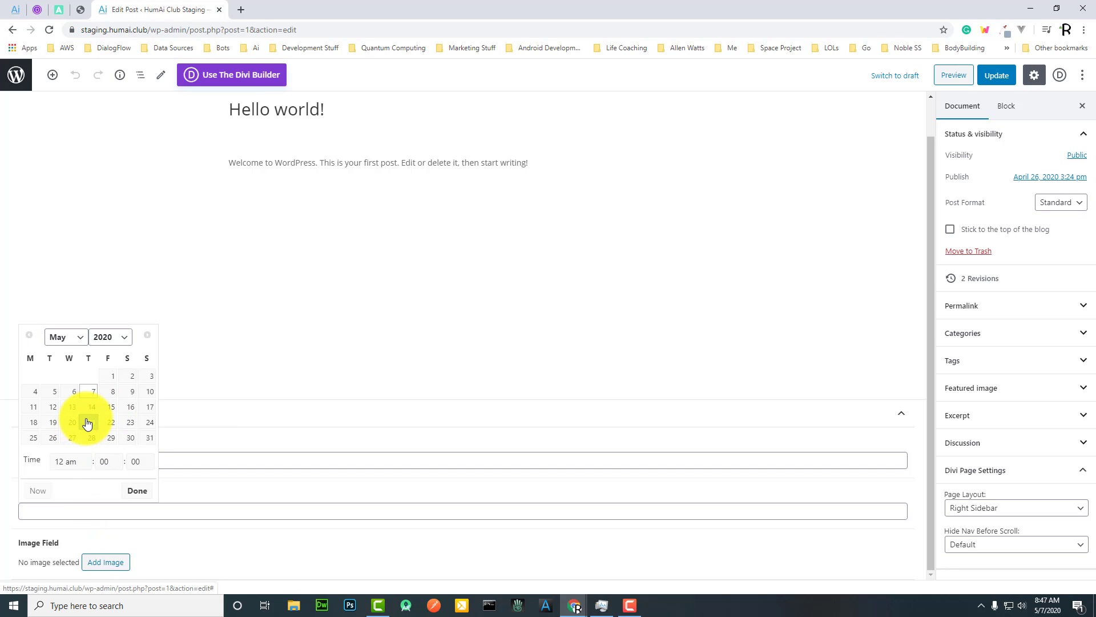
{"action": "left_click", "coordinate": [62, 462]}
{"action": "left_click", "coordinate": [73, 380]}
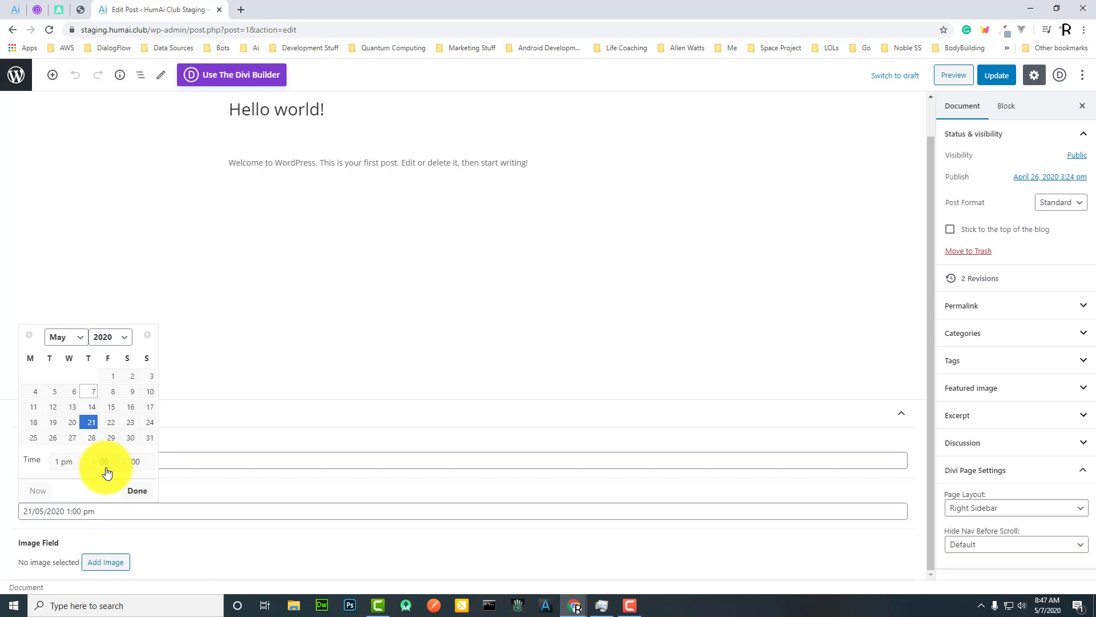
{"action": "left_click", "coordinate": [144, 494]}
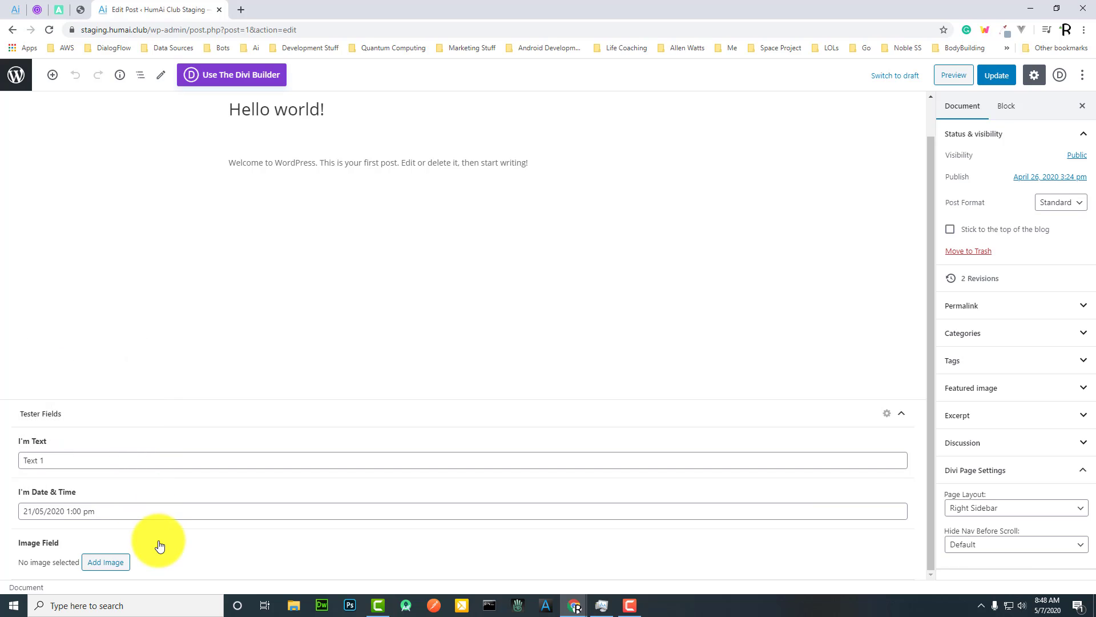
Step: Fill the Image Field with the HumAi Club logo HumAi-Logo5-1.png from the media library and update the post
{"action": "left_click", "coordinate": [105, 562]}
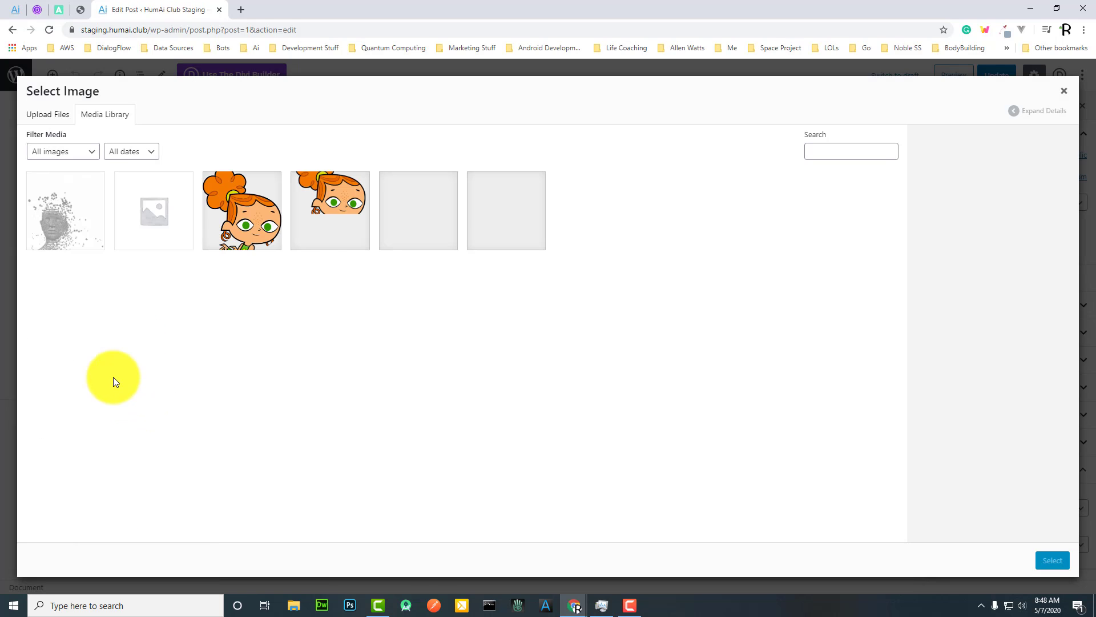
{"action": "left_click", "coordinate": [444, 222]}
{"action": "left_click", "coordinate": [491, 203]}
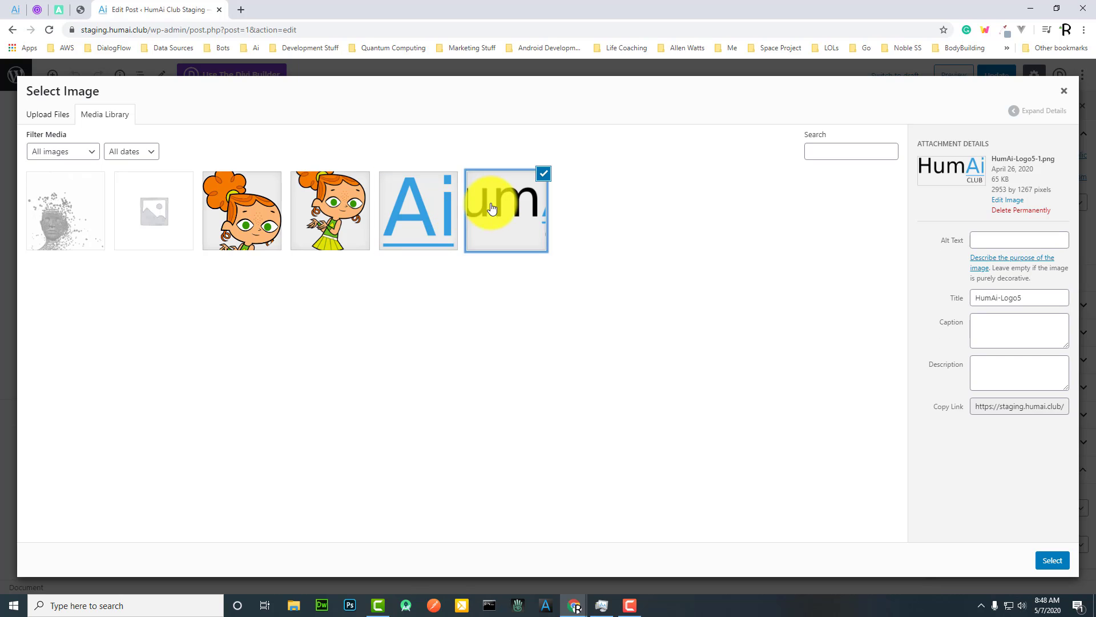
{"action": "left_click", "coordinate": [1053, 557]}
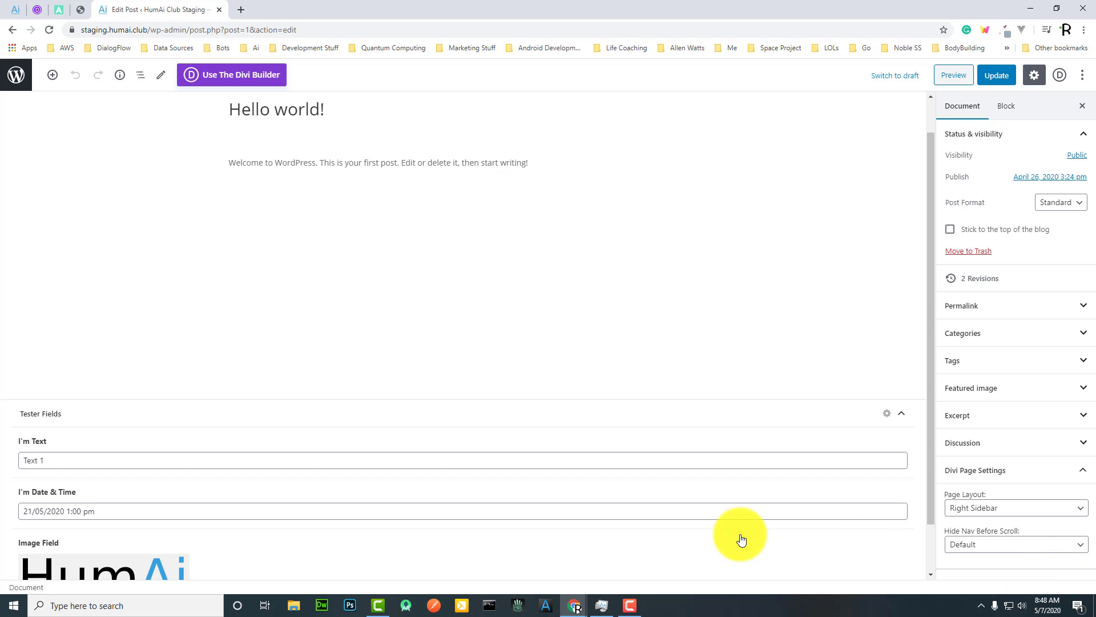
{"action": "scroll", "coordinate": [490, 533], "scroll_direction": "down", "scroll_amount": 1}
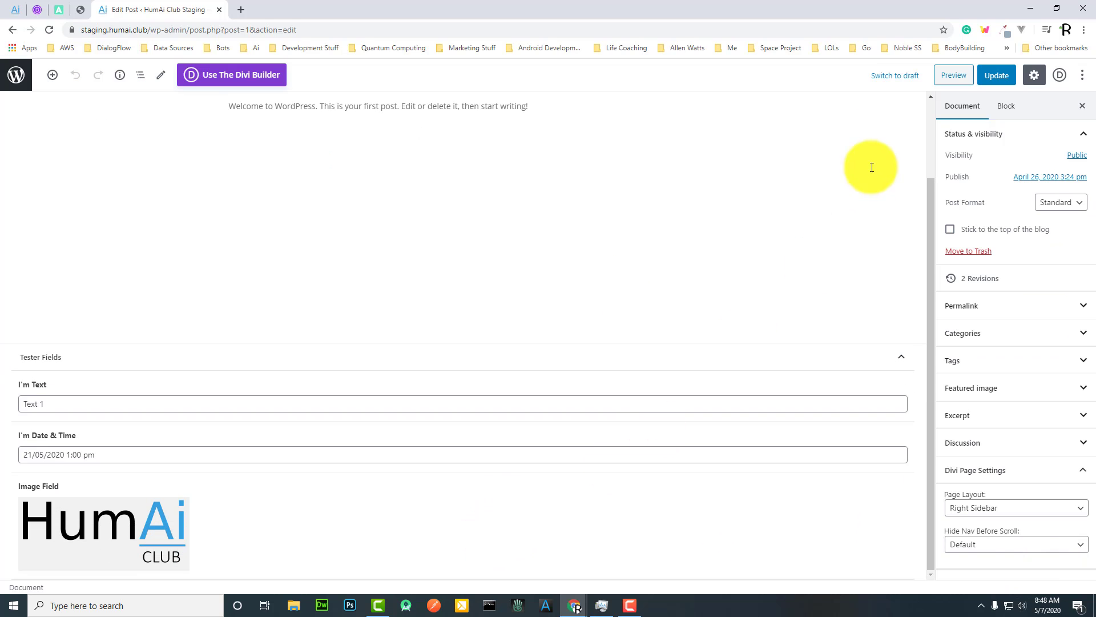
{"action": "left_click", "coordinate": [997, 77]}
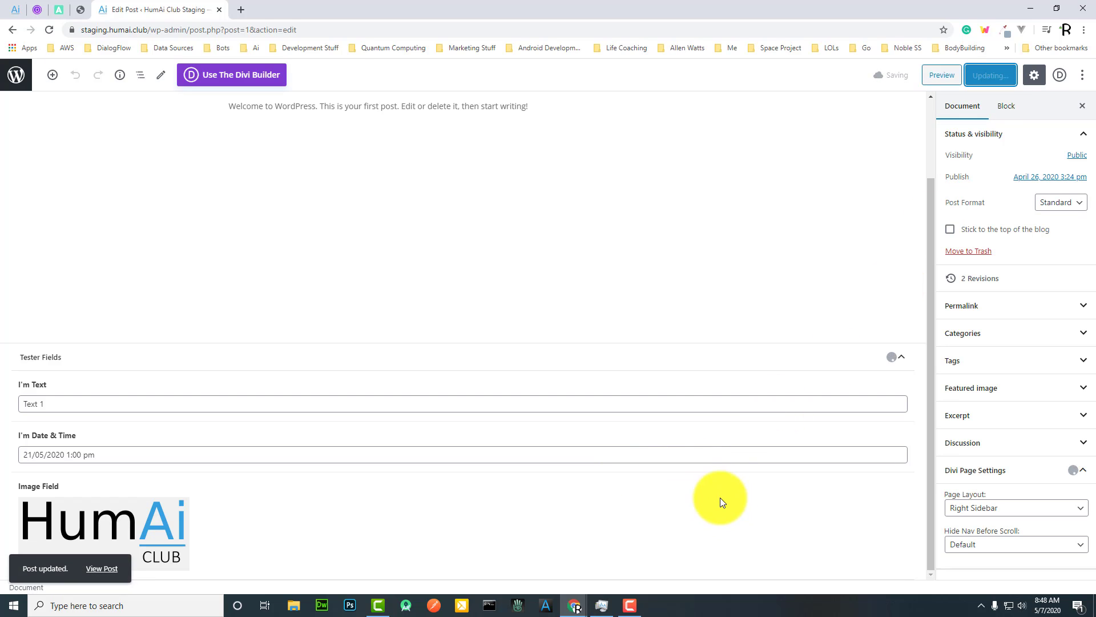
Step: Return to the posts list and start a new post to examine its Tester Fields section
{"action": "left_click", "coordinate": [10, 83]}
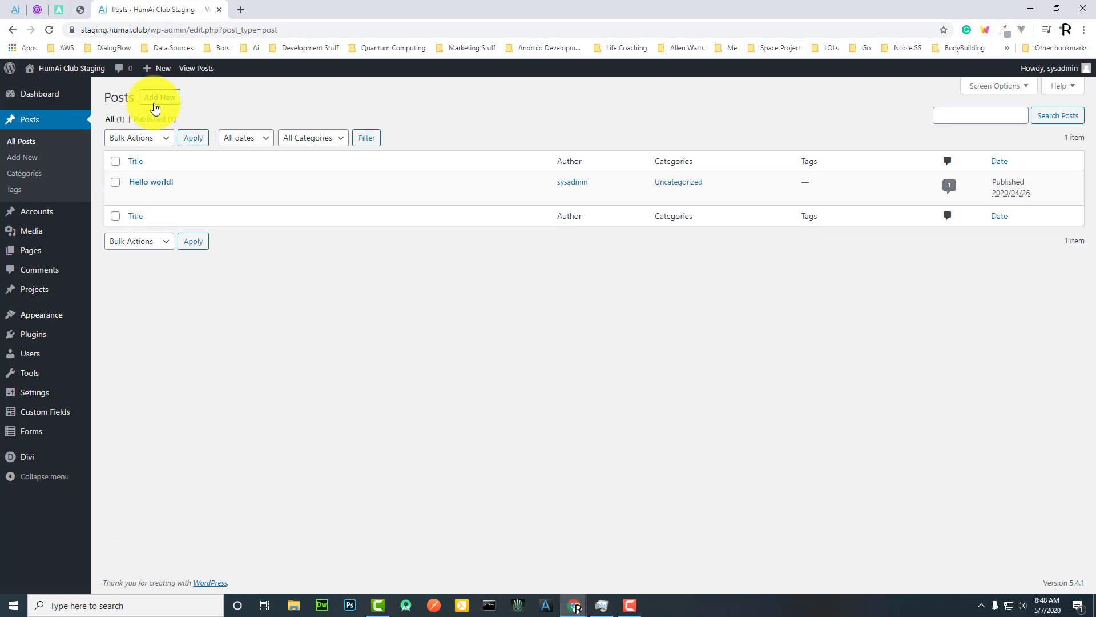
{"action": "left_click", "coordinate": [153, 100]}
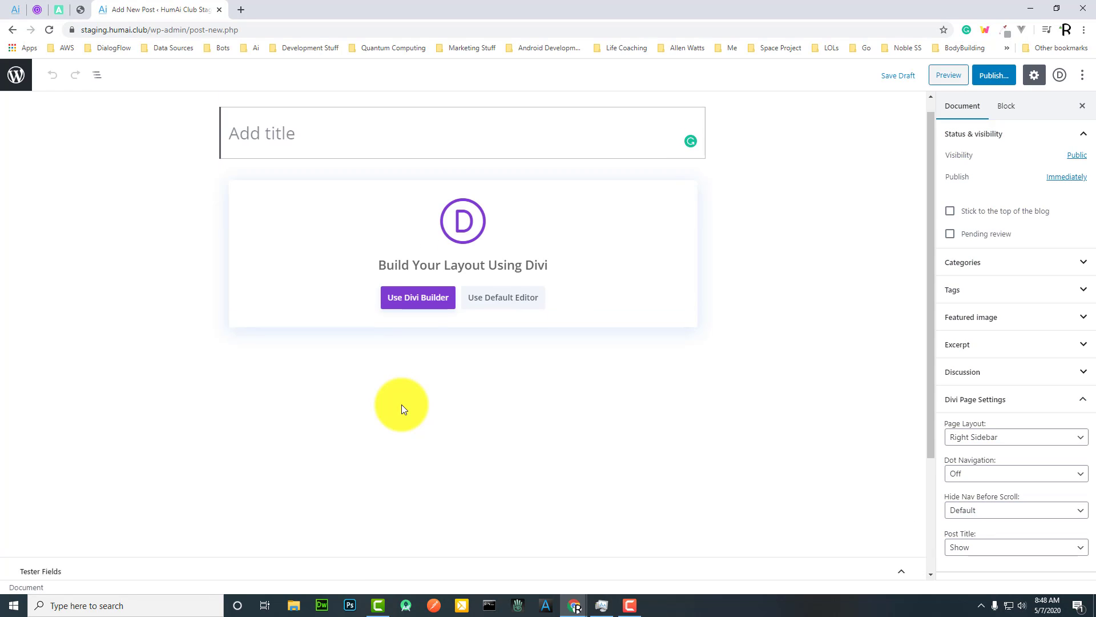
{"action": "scroll", "coordinate": [402, 404], "scroll_direction": "down", "scroll_amount": 3}
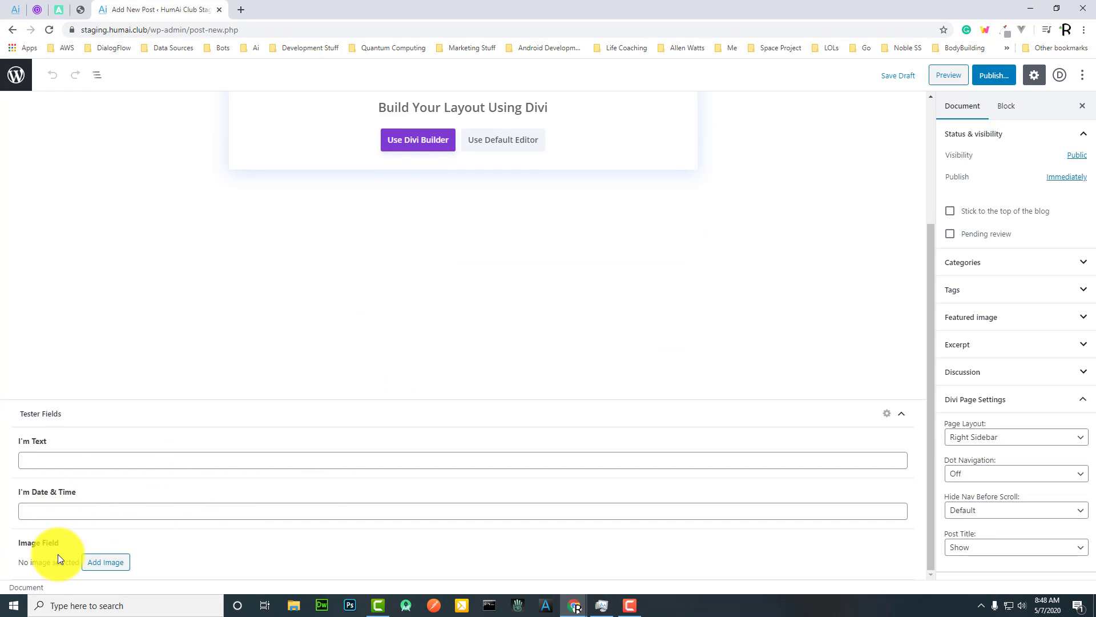
{"action": "scroll", "coordinate": [394, 457], "scroll_direction": "up", "scroll_amount": 3}
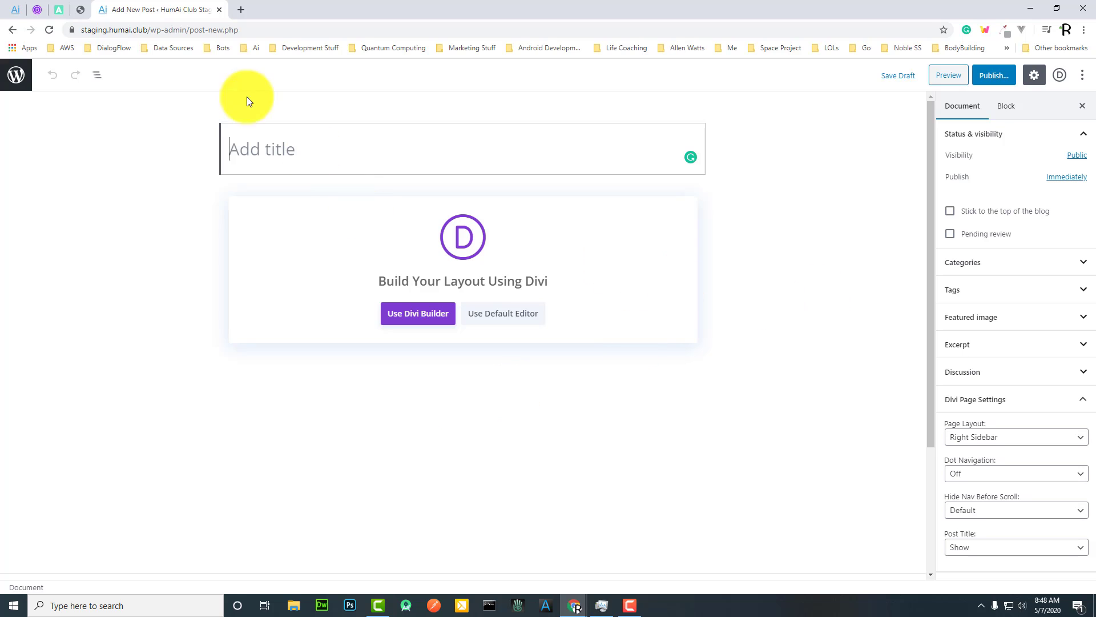
Step: Leave the new post unsaved and reopen the "Hello world!" post to check its saved Tester Fields values
{"action": "left_click", "coordinate": [12, 76]}
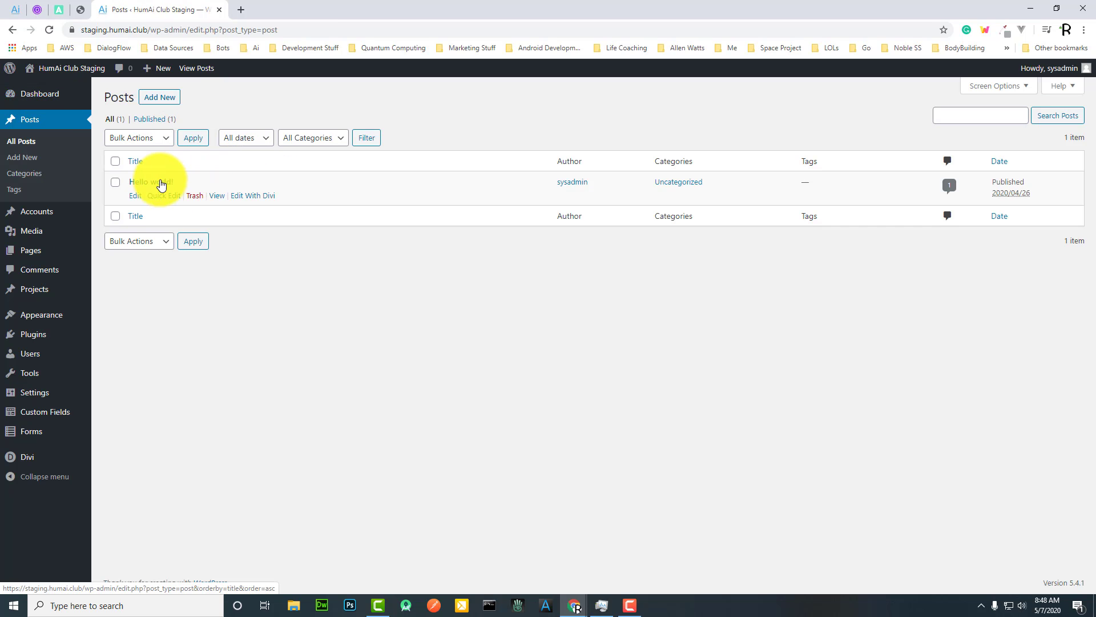
{"action": "left_click", "coordinate": [152, 181]}
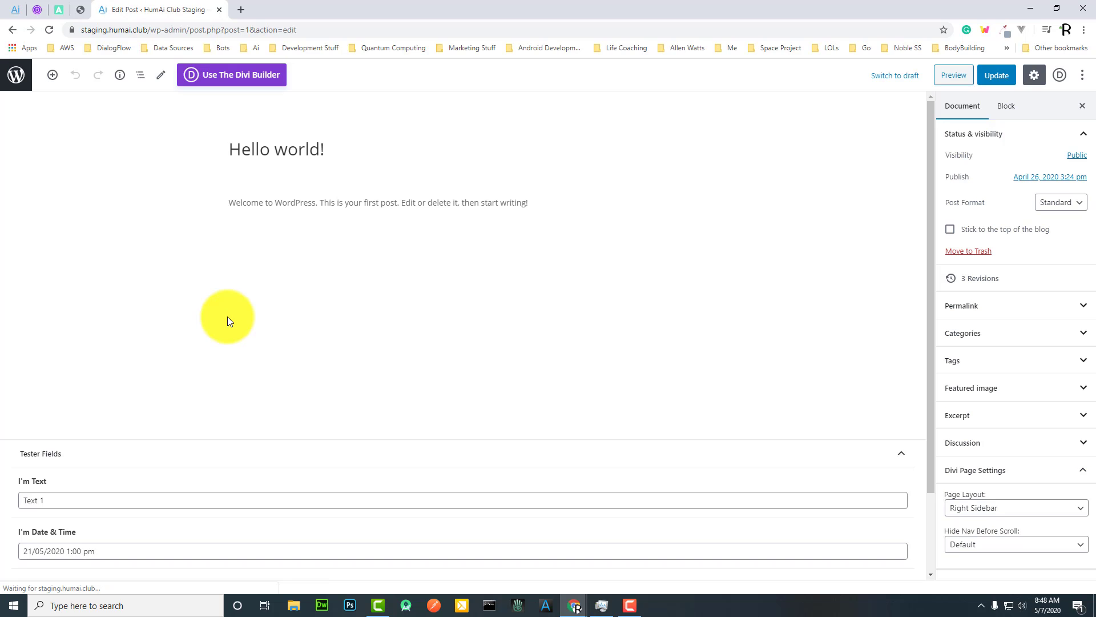
{"action": "scroll", "coordinate": [156, 386], "scroll_direction": "down", "scroll_amount": 2}
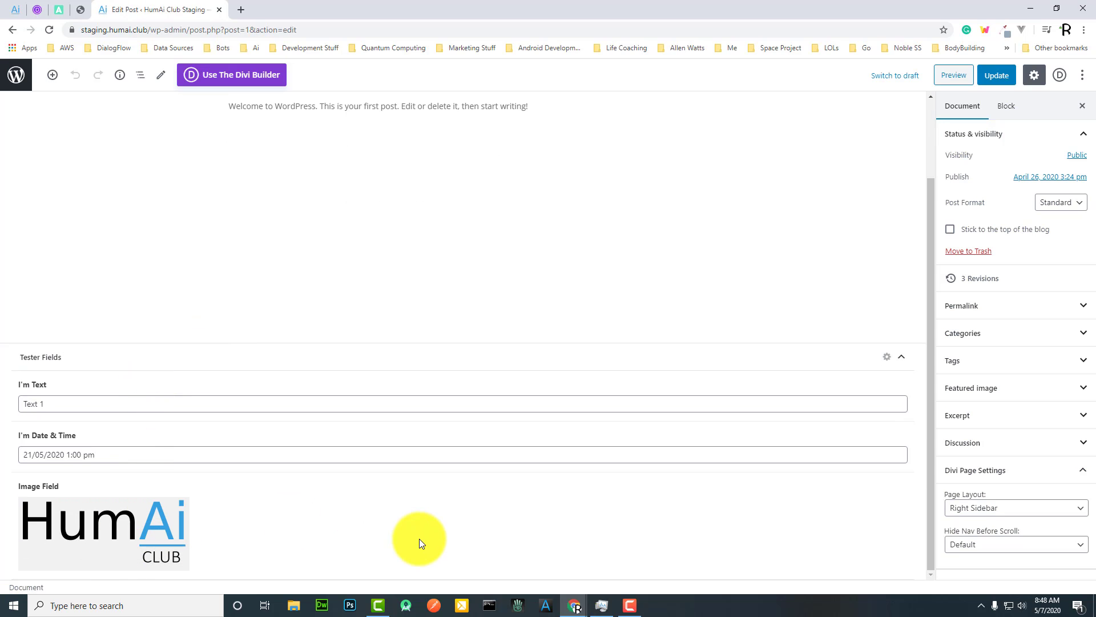